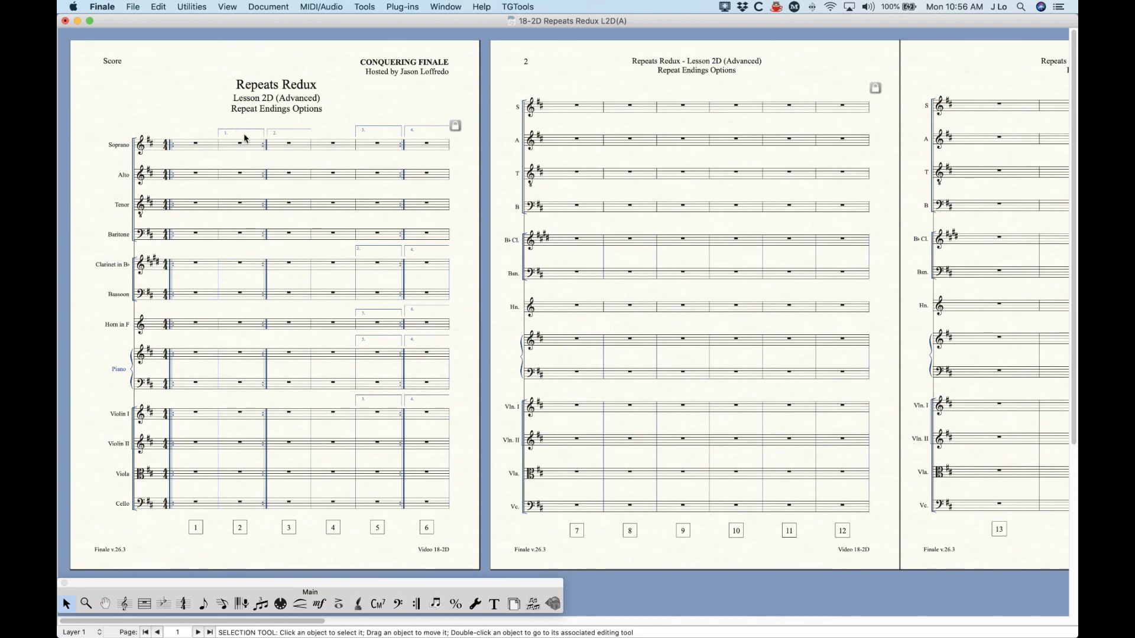
# Open the document options for fonts and choose Ending Repeat as the text element
pyautogui.press('super+1')
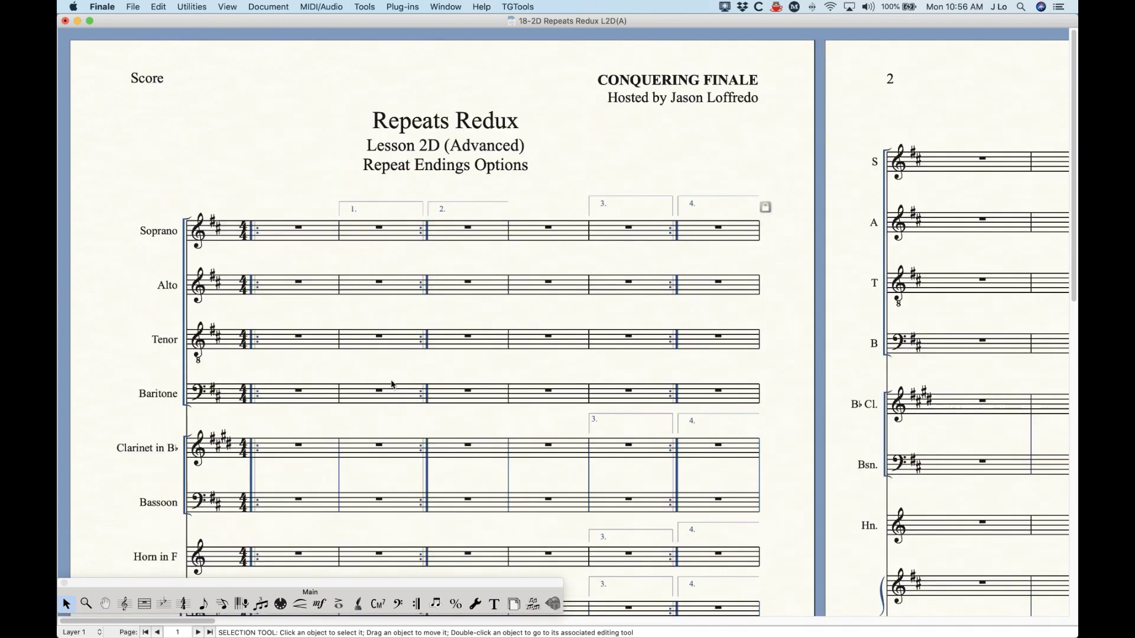
pyautogui.scroll(-5, 391, 384)
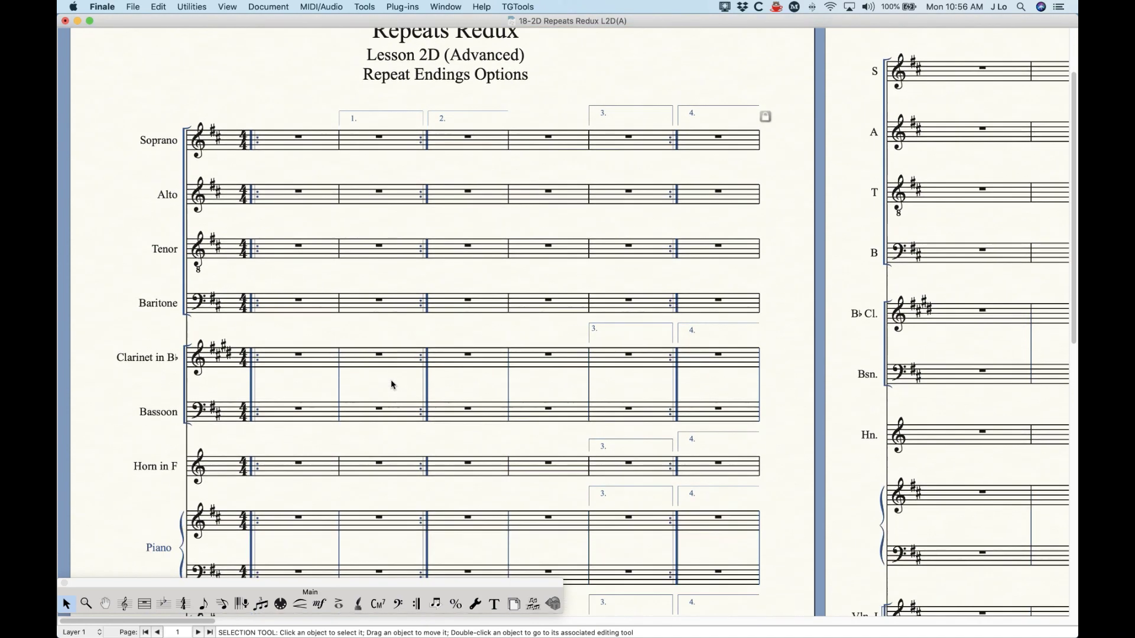
pyautogui.scroll(1, 391, 384)
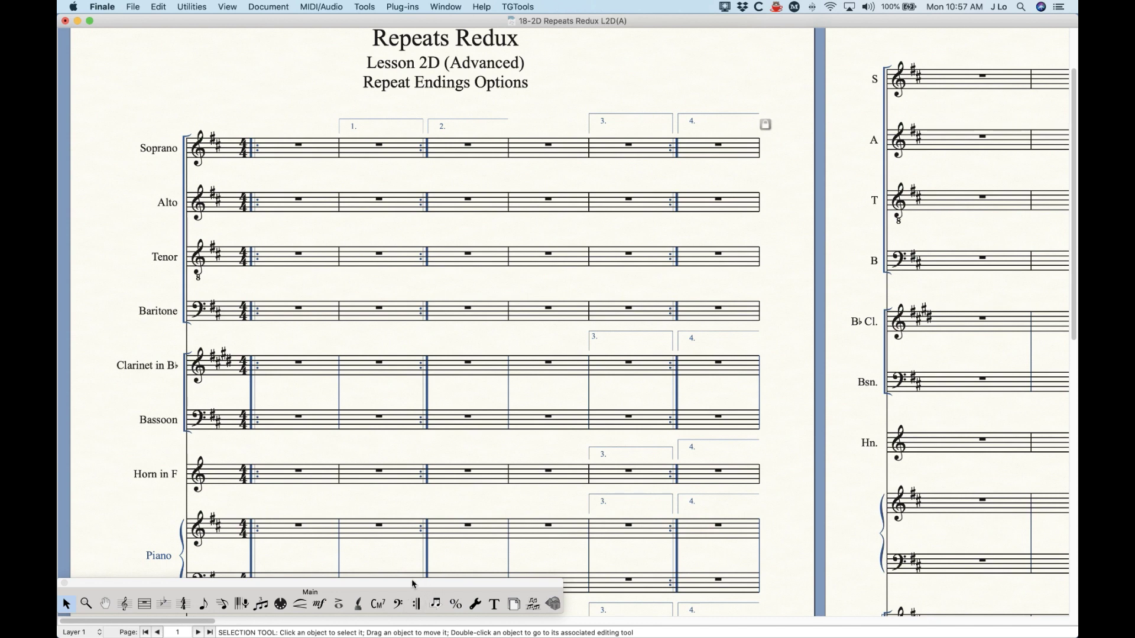
pyautogui.scroll(-2, 454, 539)
pyautogui.press('super+alt+a')
pyautogui.moveTo(622, 95); pyautogui.dragTo(468, 199)
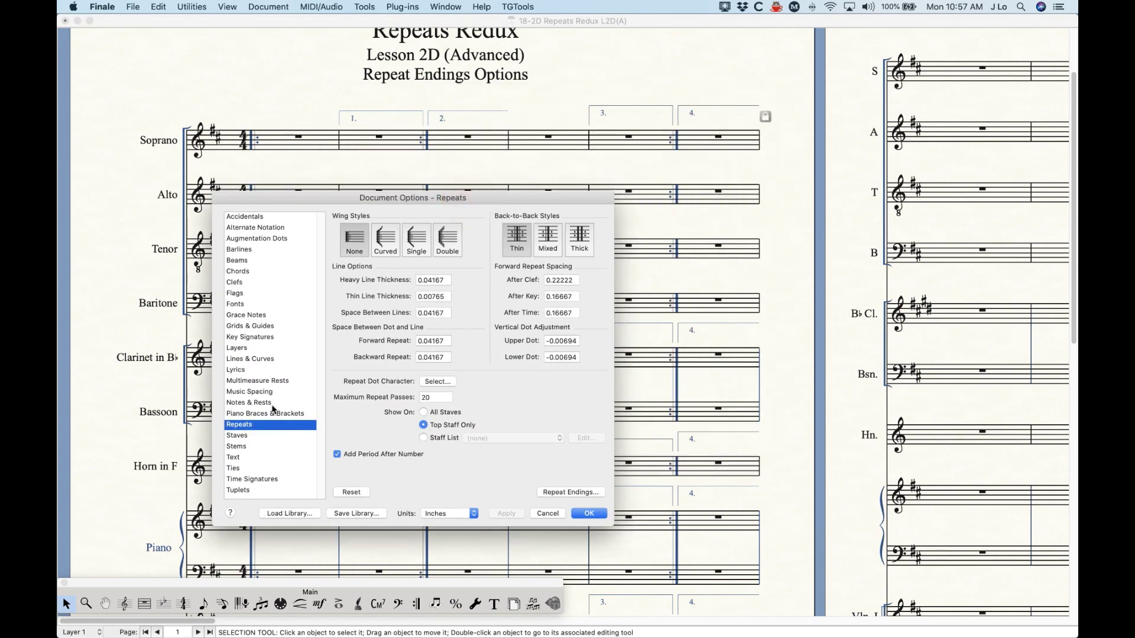
pyautogui.click(235, 306)
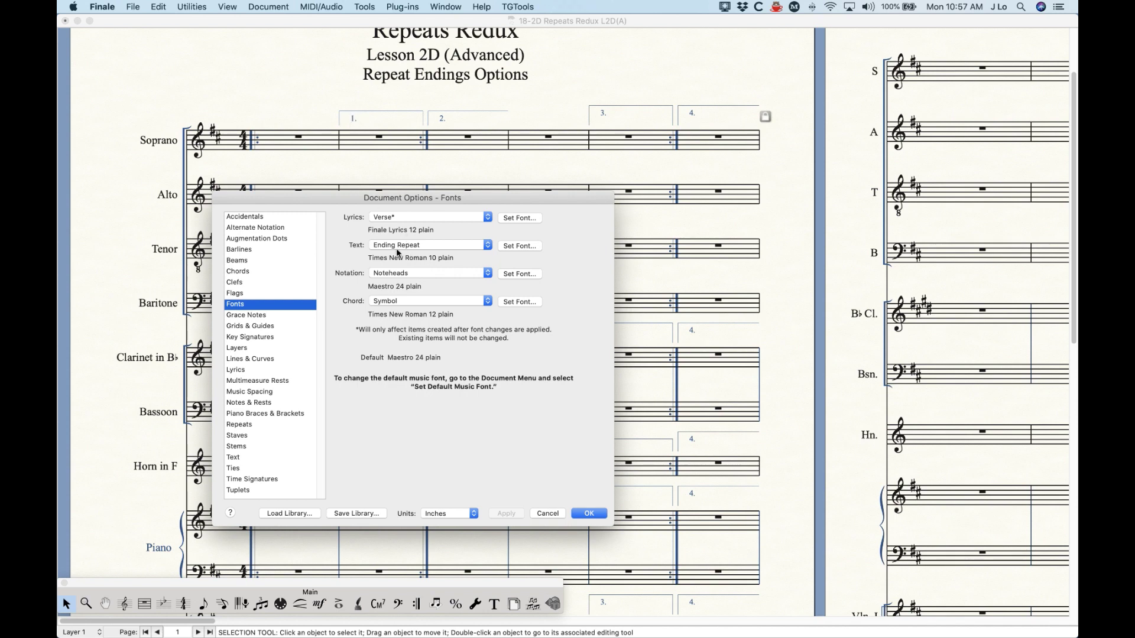
pyautogui.click(417, 246)
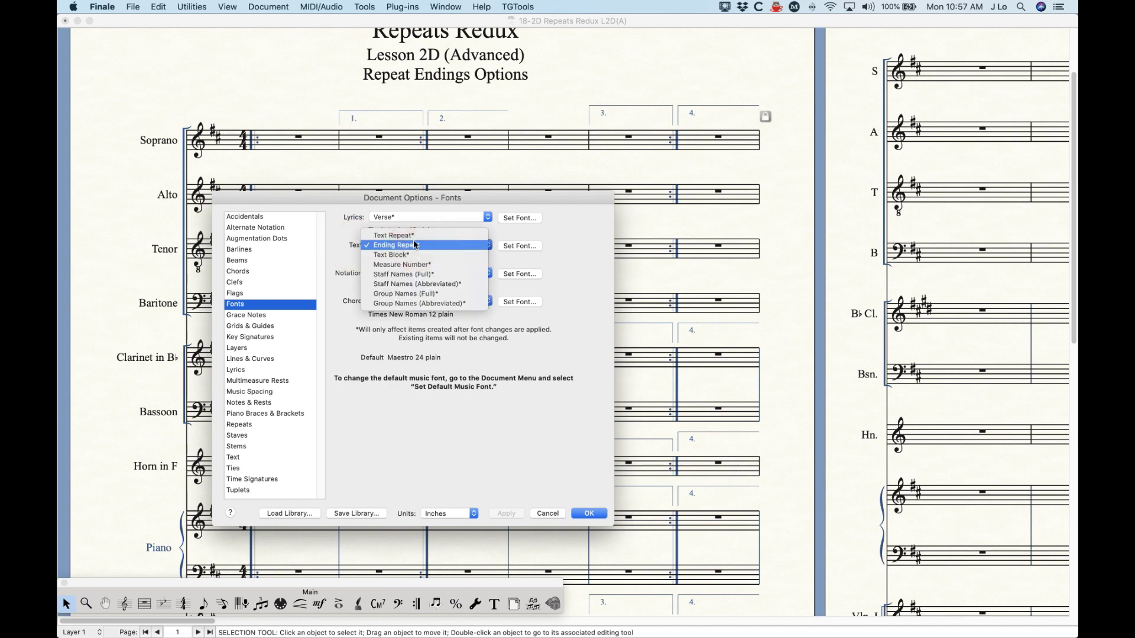
pyautogui.click(409, 235)
pyautogui.click(407, 248)
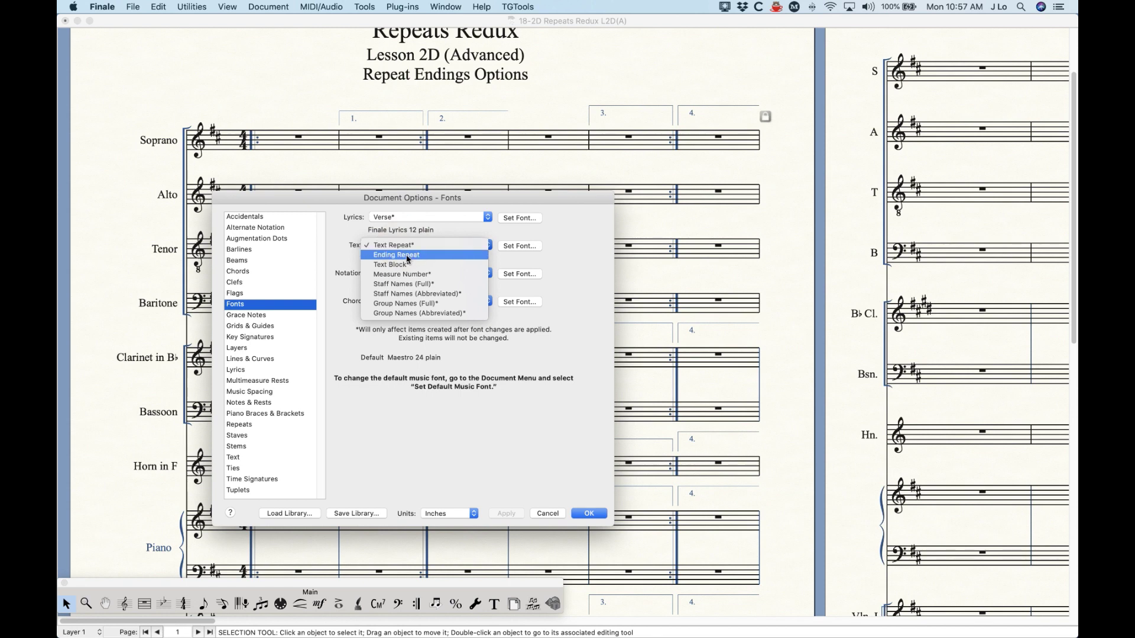
pyautogui.click(405, 256)
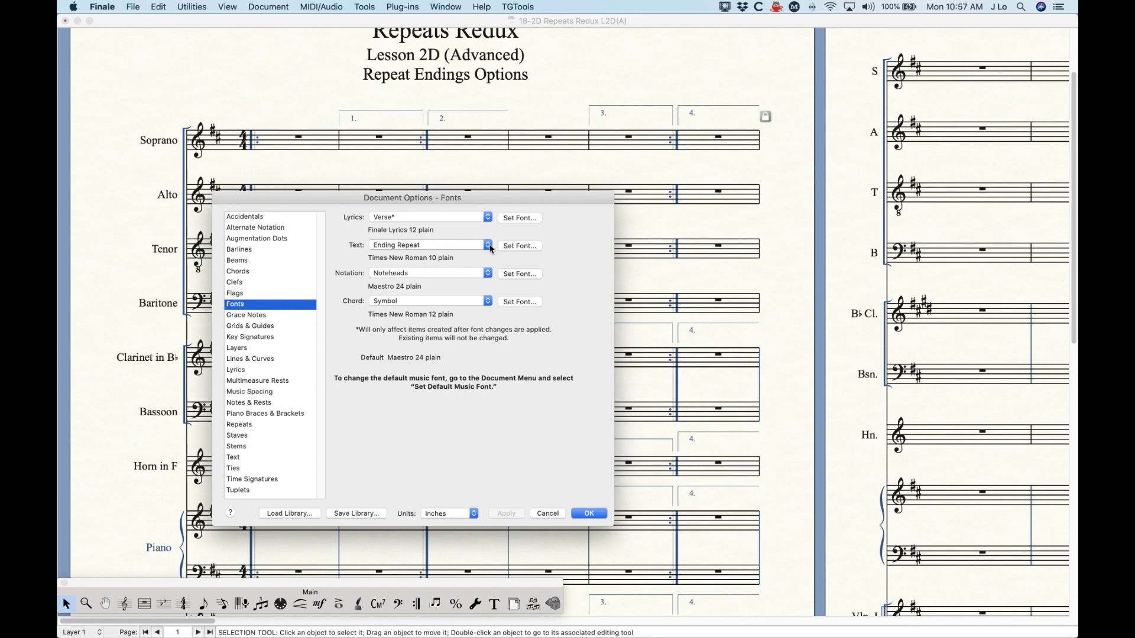
# Set the Ending Repeat text font size to 14 and apply it to the score
pyautogui.click(520, 246)
pyautogui.moveTo(655, 349); pyautogui.dragTo(645, 349)
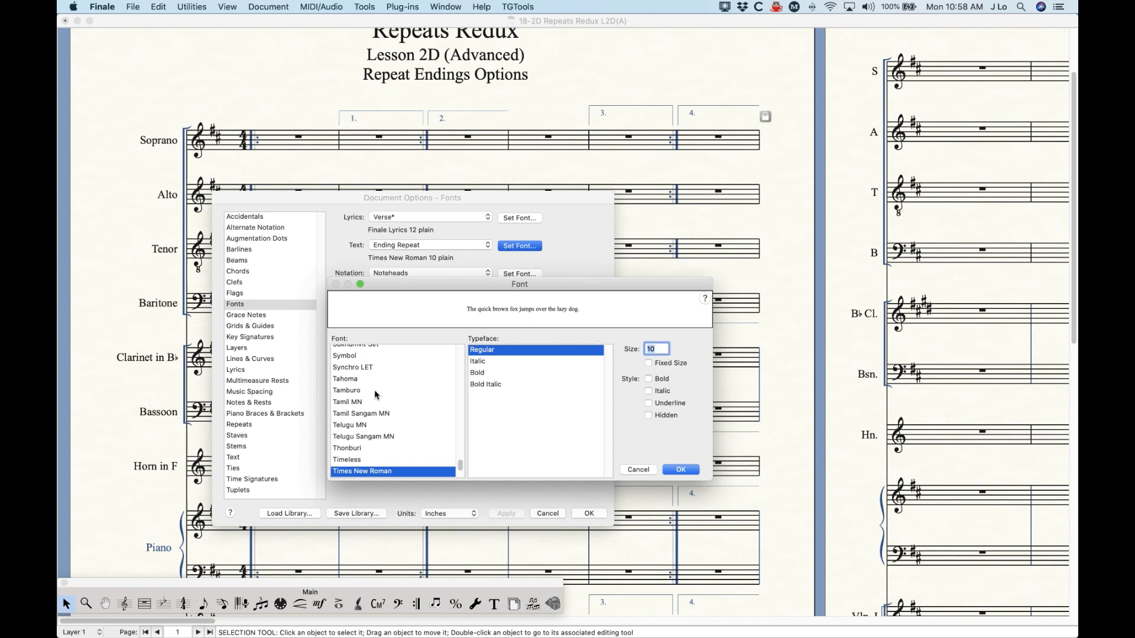
pyautogui.write('14')
pyautogui.click(682, 470)
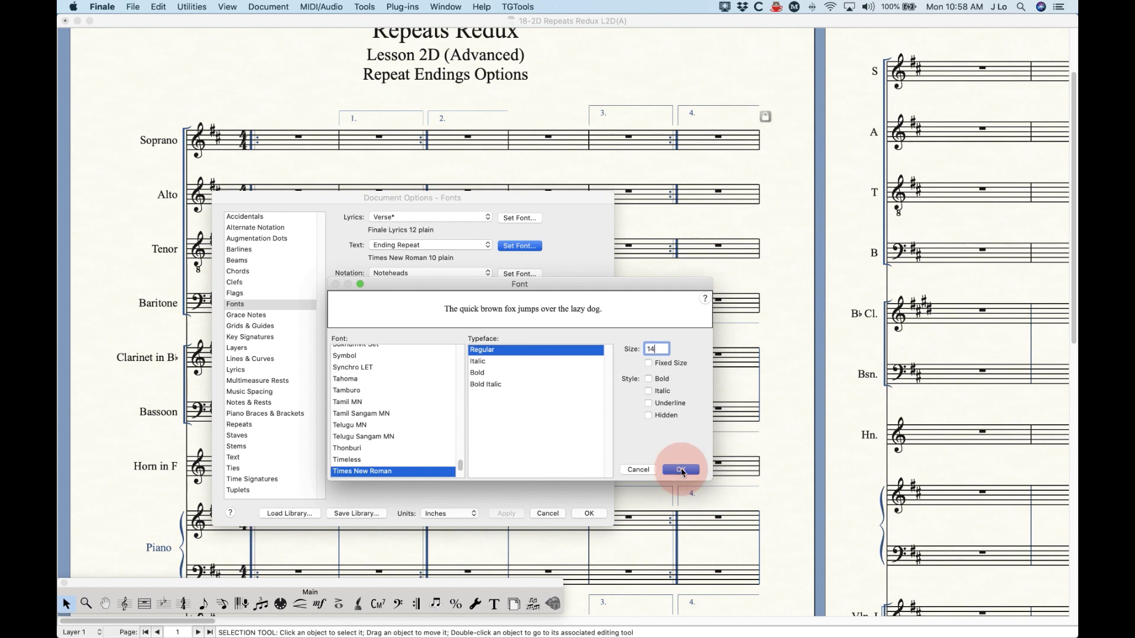
pyautogui.click(507, 514)
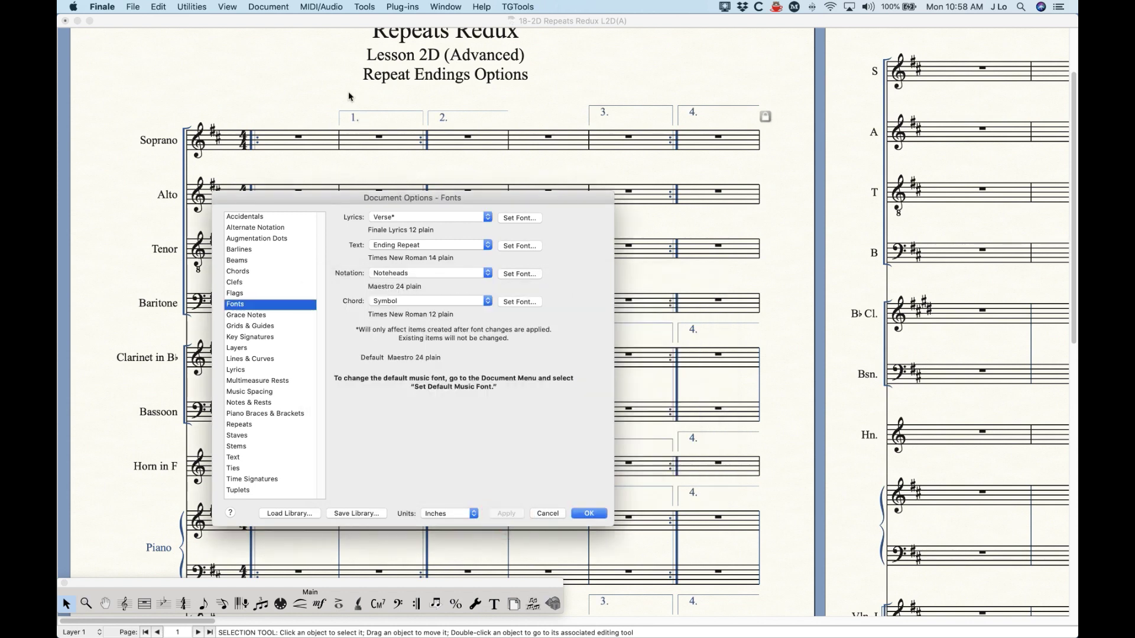
# Set the Ending Repeat text font size back to 10
pyautogui.click(519, 248)
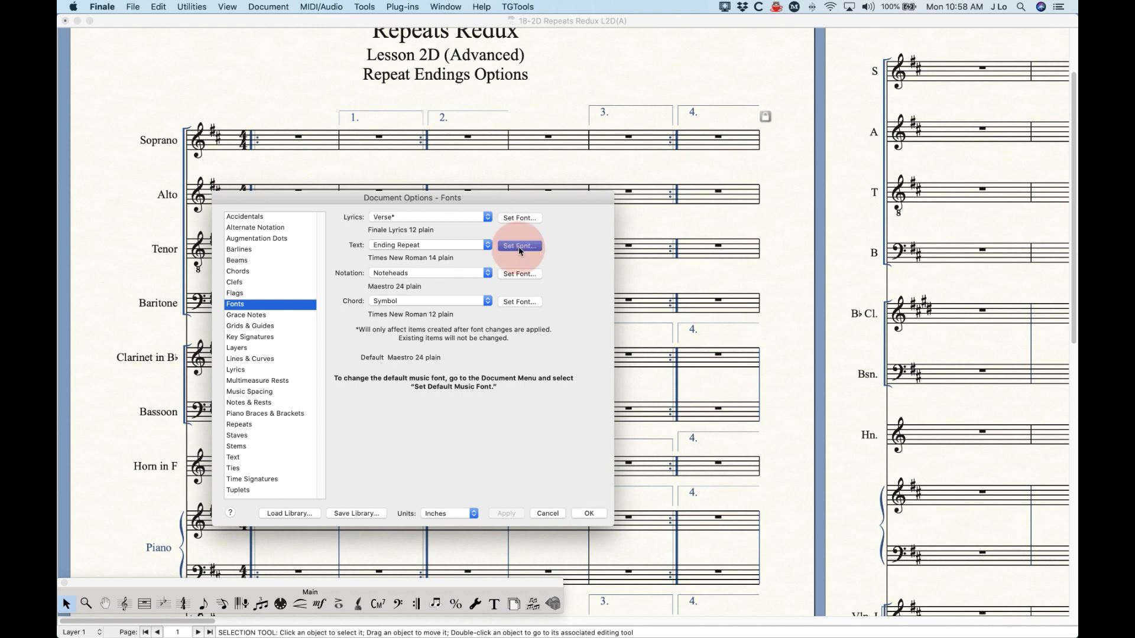
pyautogui.click(661, 349)
pyautogui.write('10')
pyautogui.click(682, 470)
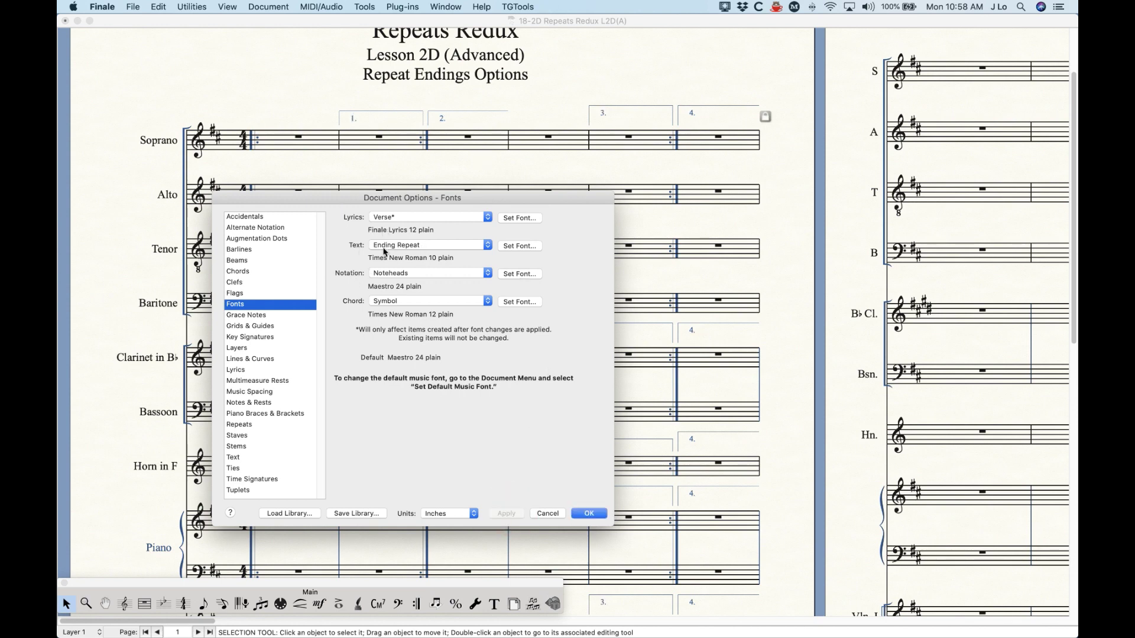
# Turn off the period after repeat ending numbers in the Repeats document options and apply the change
pyautogui.click(243, 426)
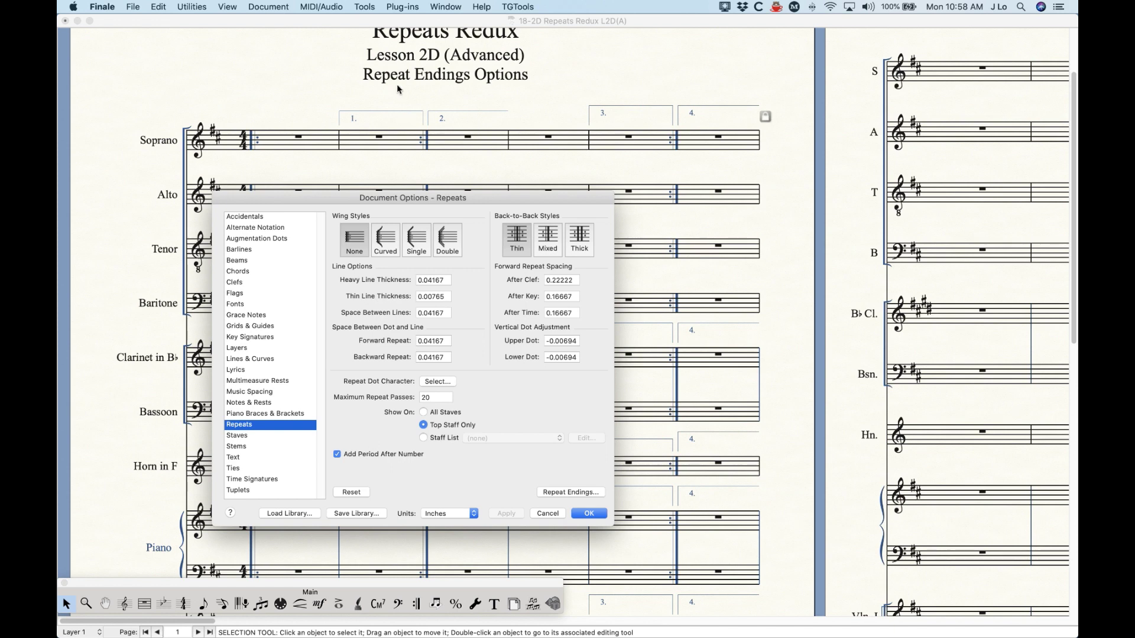
pyautogui.click(365, 454)
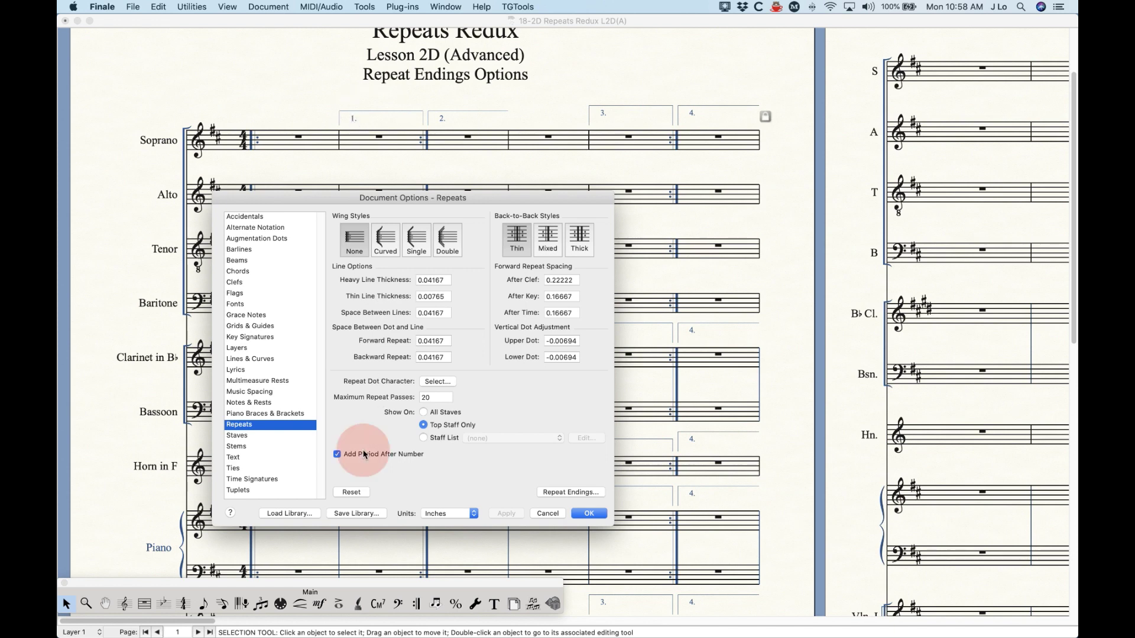
pyautogui.click(507, 513)
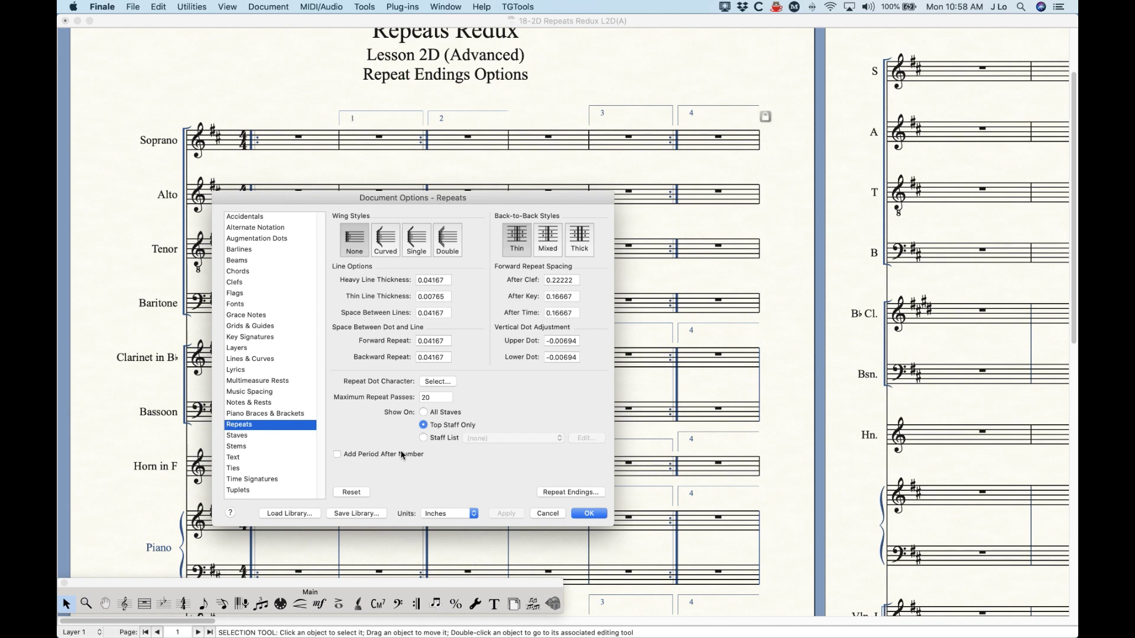
# Turn the period after repeat ending numbers back on and apply the change
pyautogui.click(370, 453)
pyautogui.click(504, 514)
pyautogui.click(358, 455)
# In the Repeat Endings settings, set the ending bracket height to 0.45139 inches, keeping the dialogs clear of the score's brackets
pyautogui.click(578, 496)
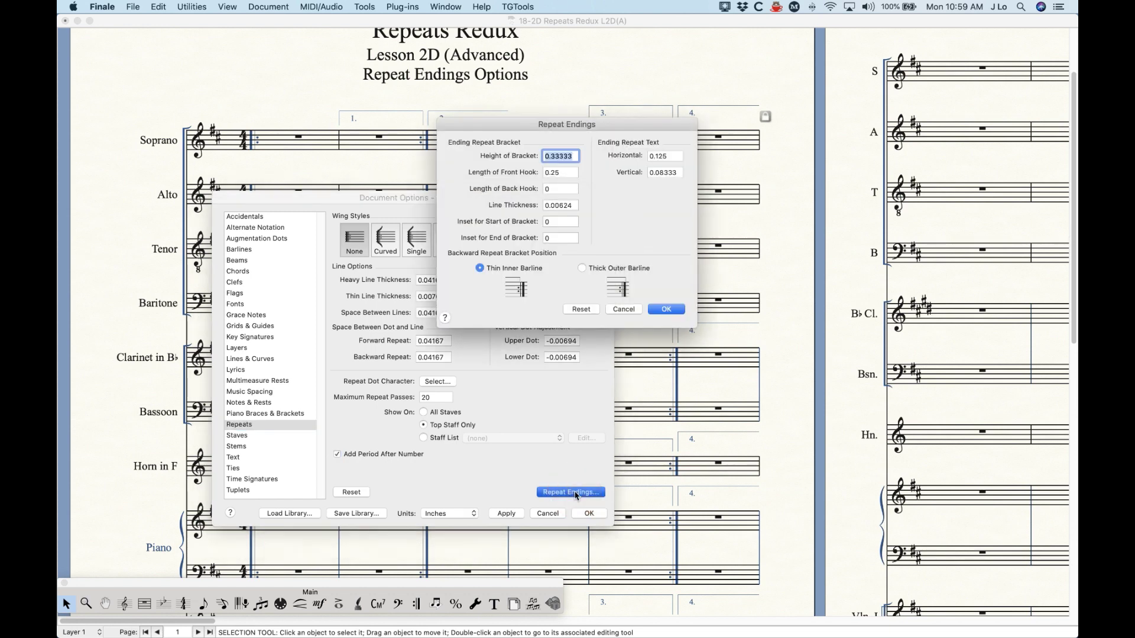
pyautogui.moveTo(621, 129); pyautogui.dragTo(430, 282)
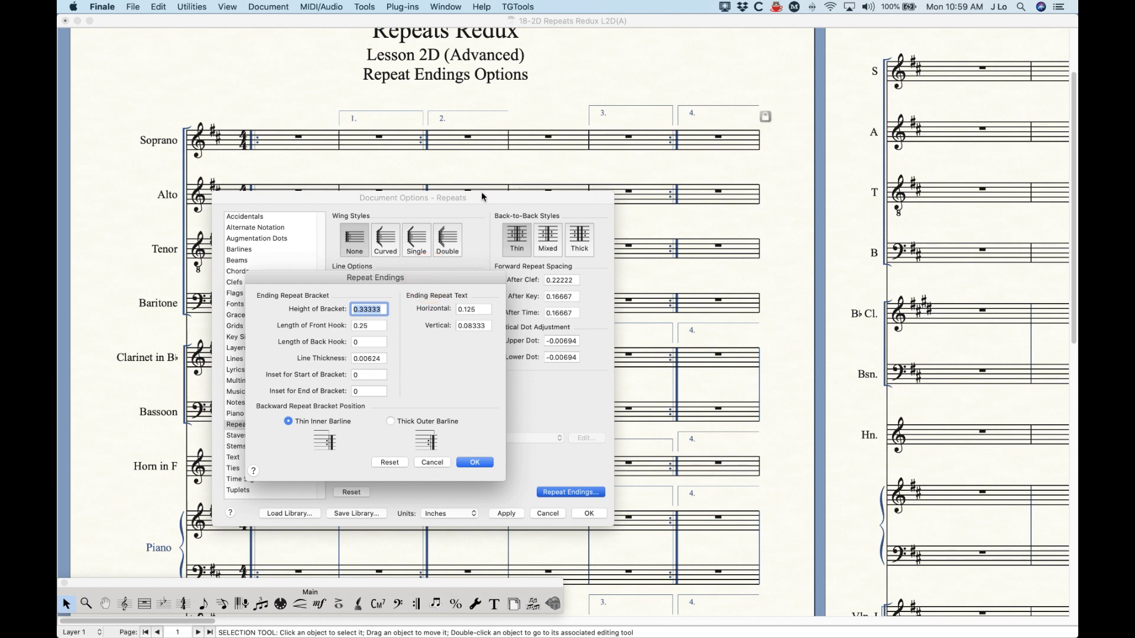
pyautogui.moveTo(477, 196); pyautogui.dragTo(388, 212)
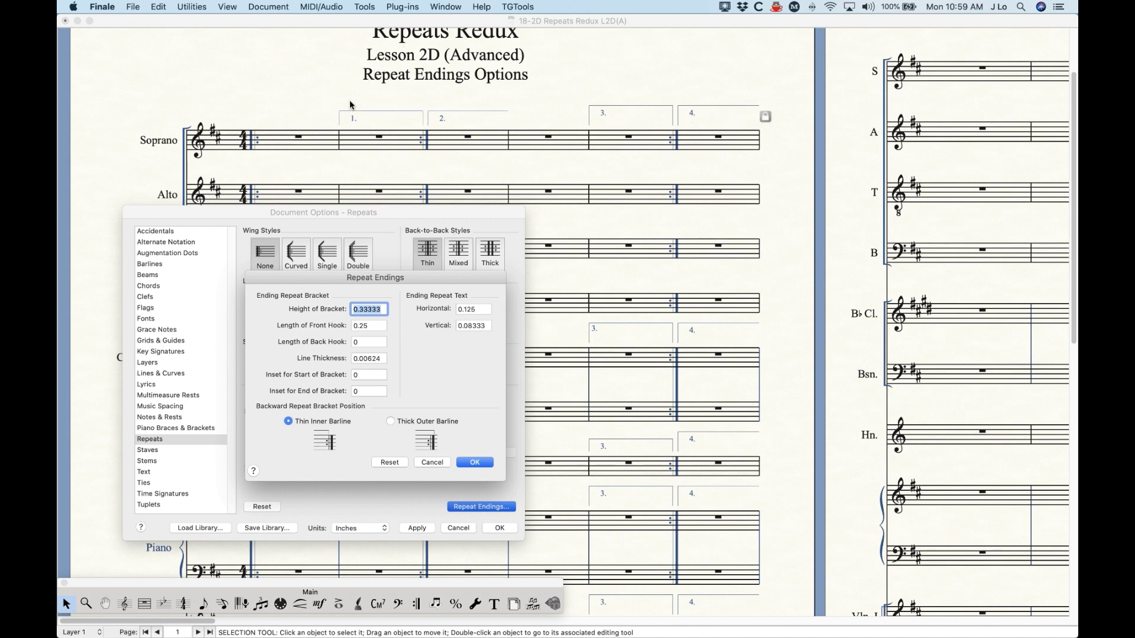
pyautogui.moveTo(412, 283); pyautogui.dragTo(393, 266)
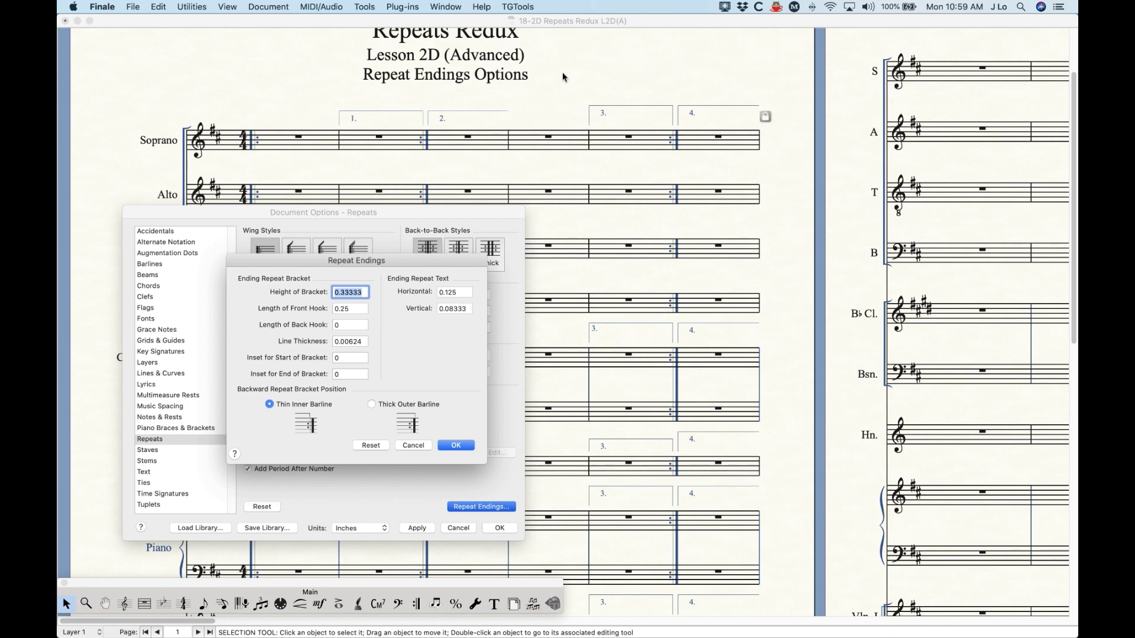
pyautogui.click(343, 294)
pyautogui.doubleClick(344, 293)
pyautogui.click(399, 318)
pyautogui.press('BackSpace')
pyautogui.click(456, 446)
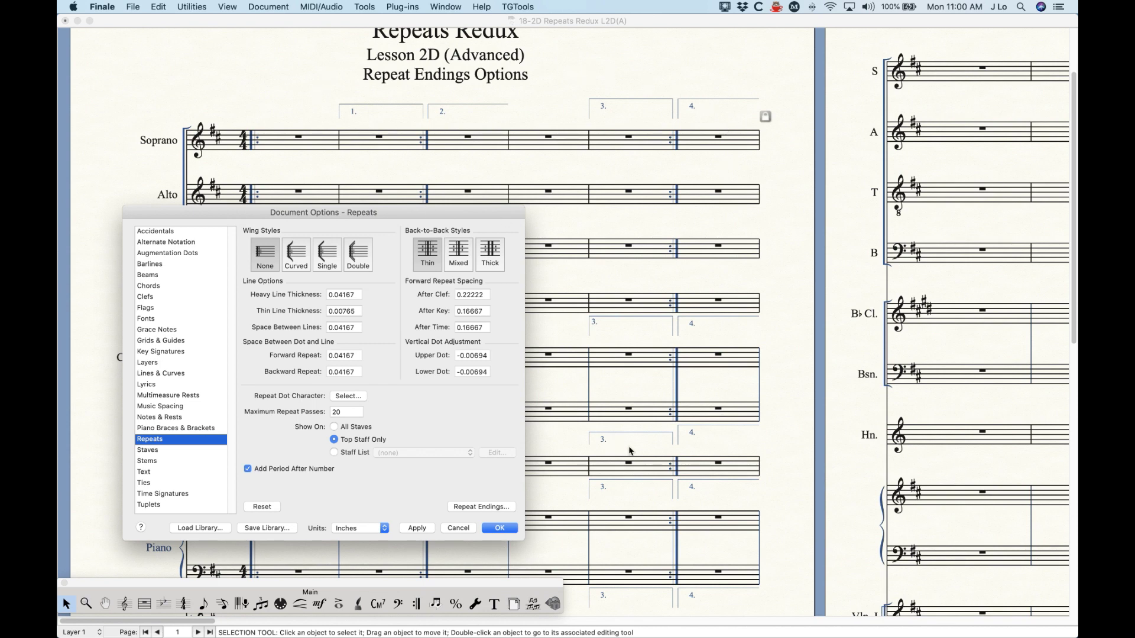
# Reset the Repeat Endings settings to restore the default bracket height
pyautogui.click(479, 507)
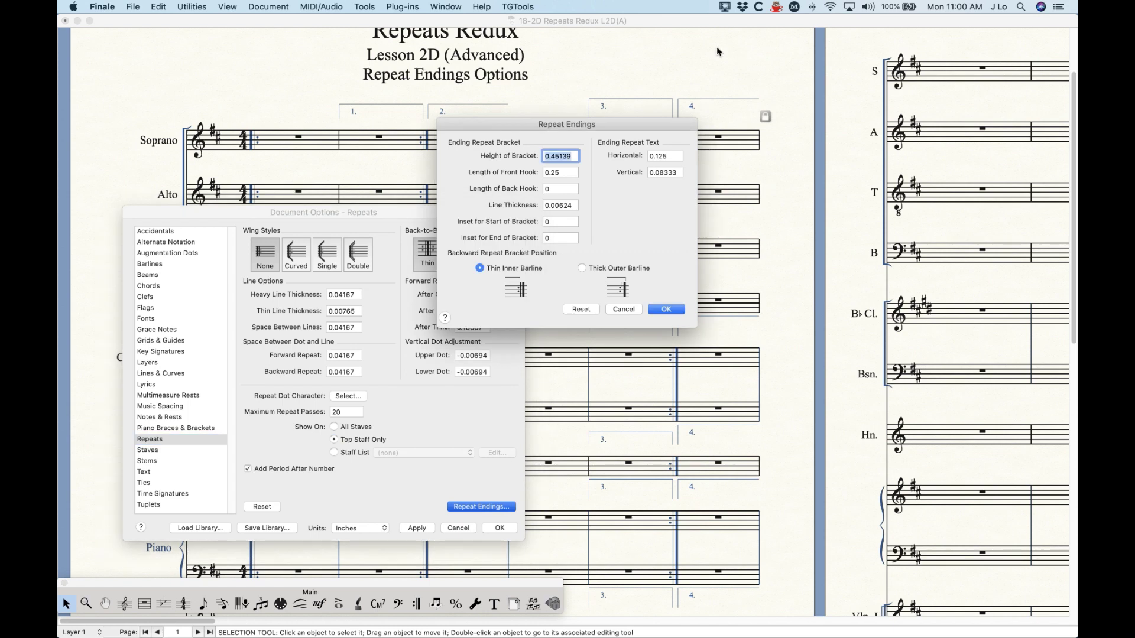
pyautogui.moveTo(636, 126); pyautogui.dragTo(435, 267)
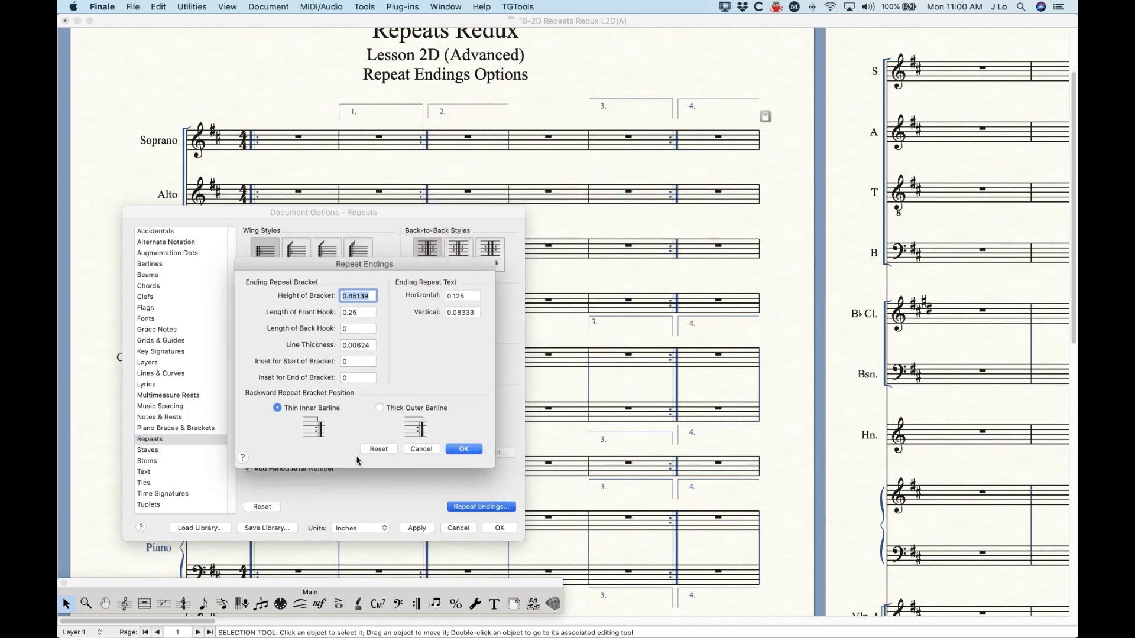
pyautogui.click(378, 450)
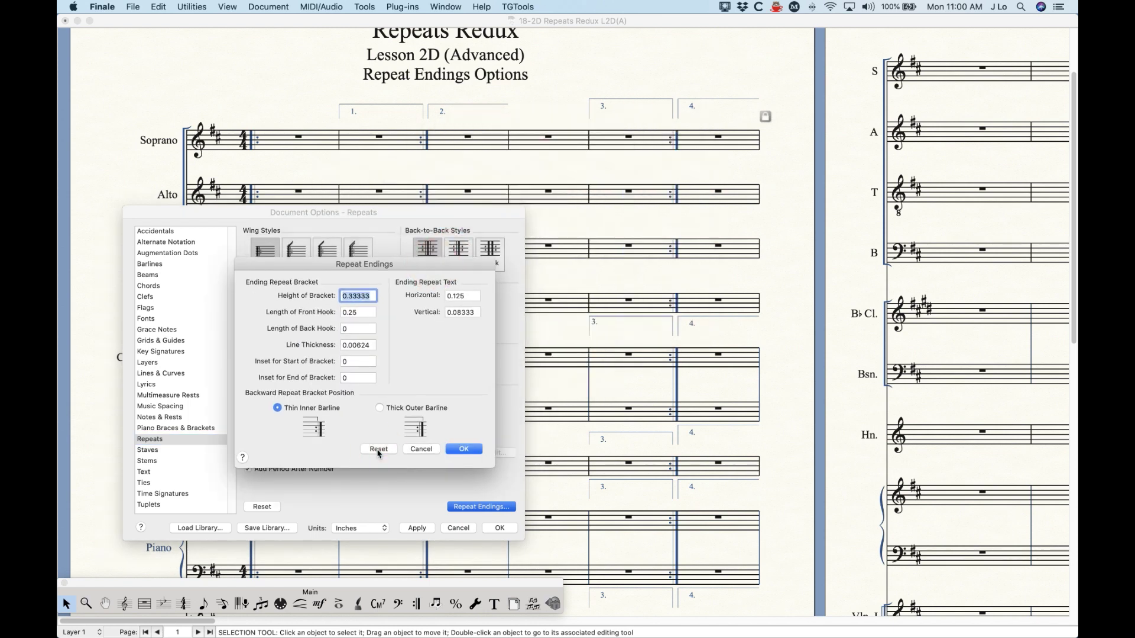
pyautogui.click(463, 450)
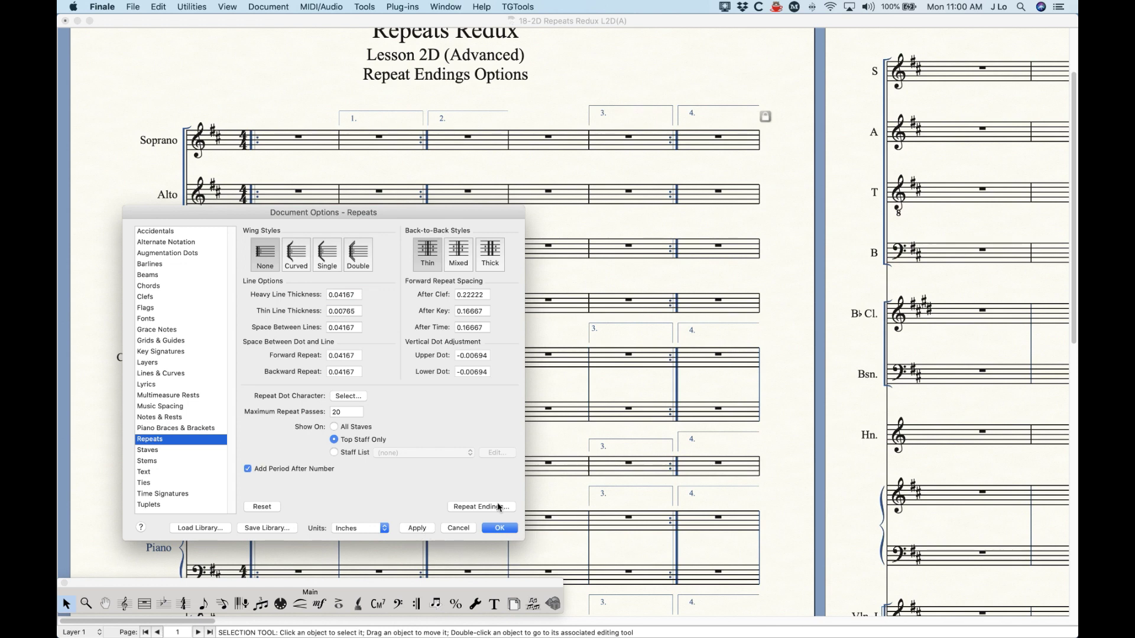
# Set both the horizontal and vertical positions of the ending repeat text to 0
pyautogui.click(498, 507)
pyautogui.moveTo(619, 122); pyautogui.dragTo(409, 239)
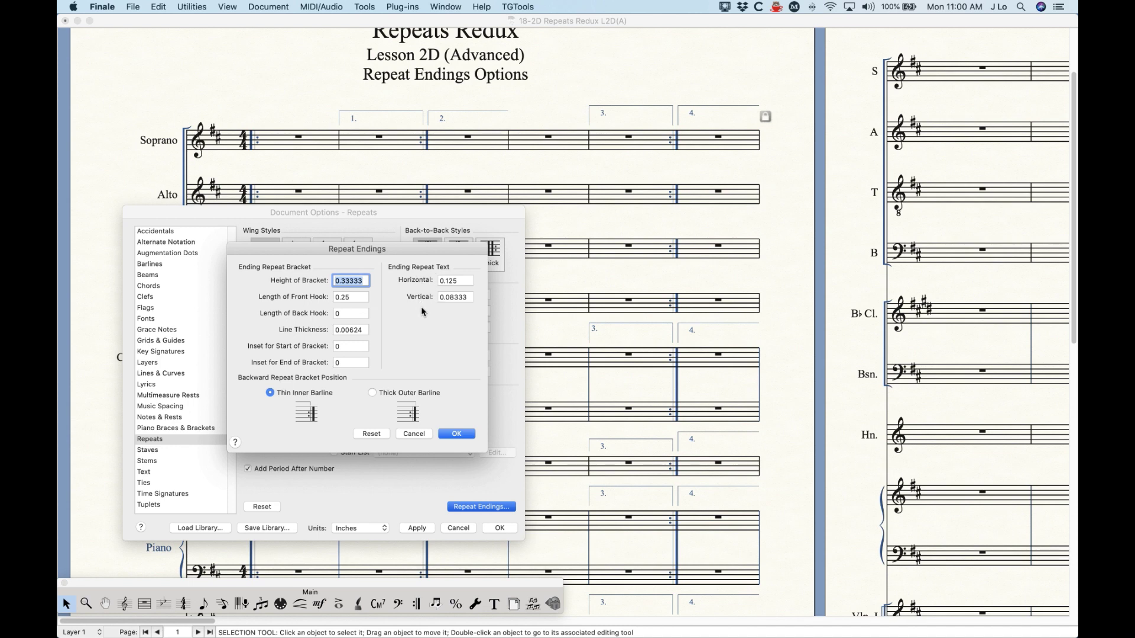
pyautogui.click(460, 284)
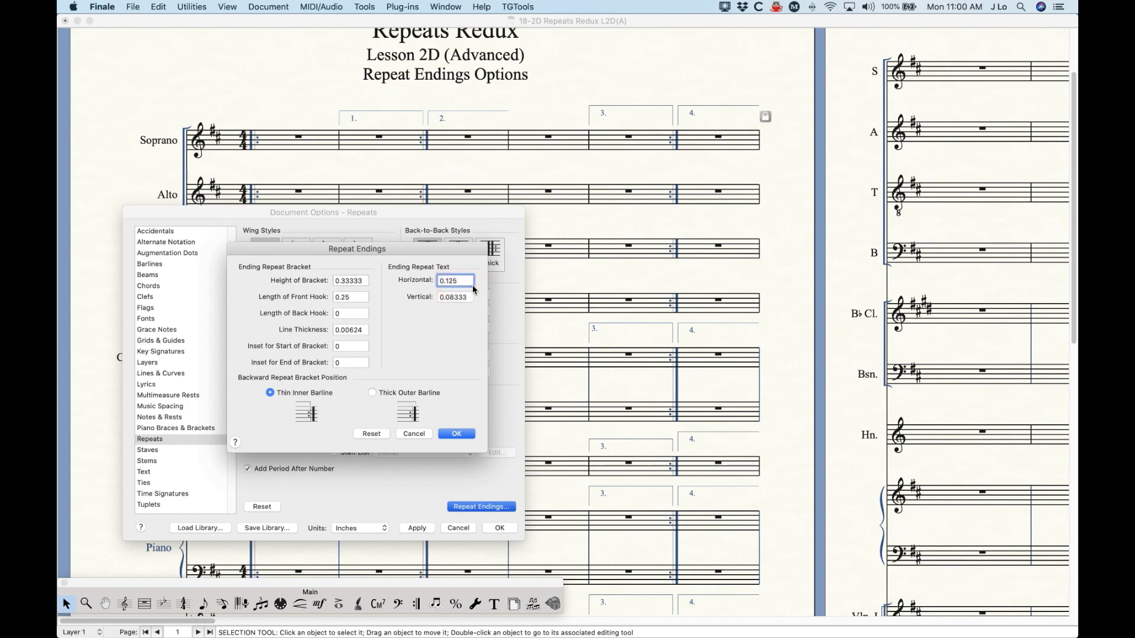
pyautogui.doubleClick(469, 282)
pyautogui.write('0')
pyautogui.doubleClick(467, 298)
pyautogui.write('0')
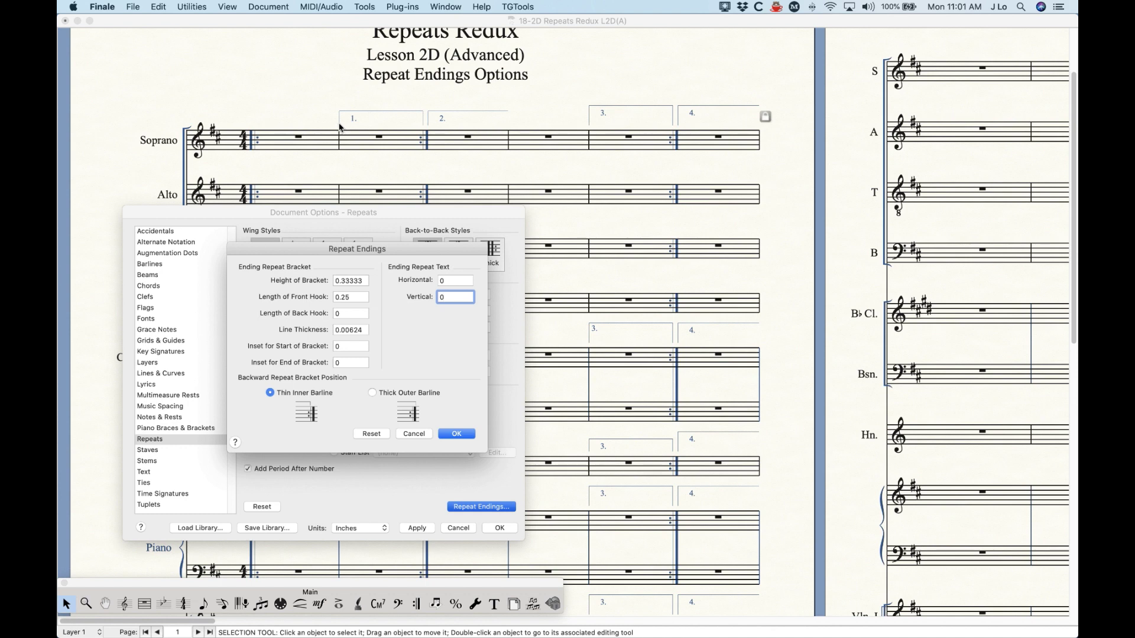
pyautogui.click(457, 434)
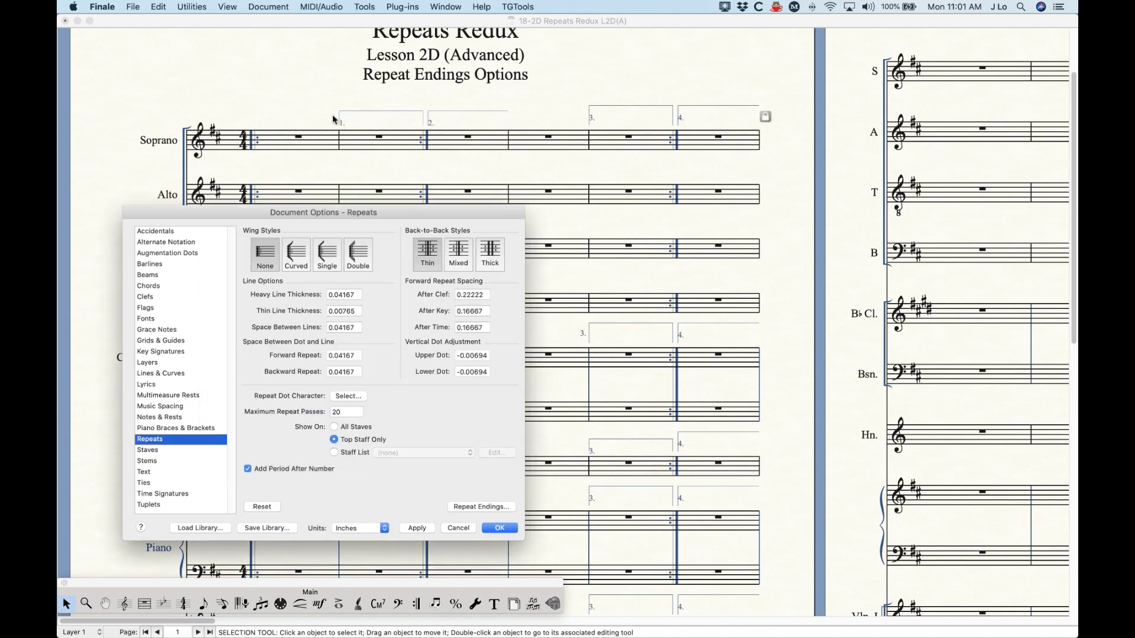
# Reset the Repeat Endings settings to restore the default ending text position
pyautogui.click(472, 503)
pyautogui.moveTo(617, 121); pyautogui.dragTo(370, 303)
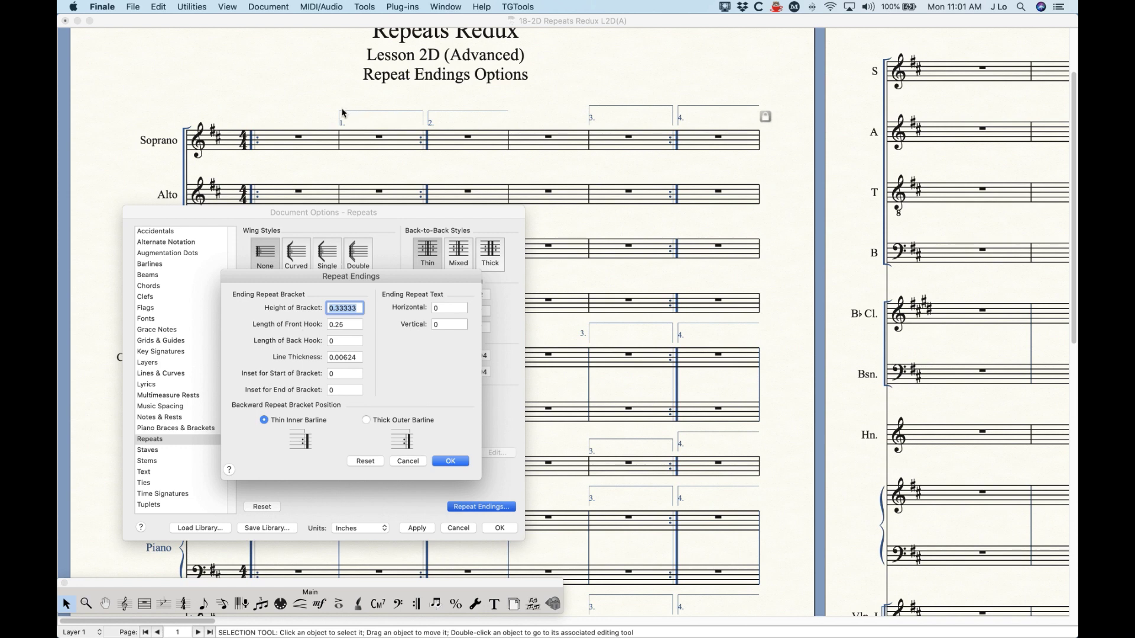
pyautogui.click(365, 461)
pyautogui.click(449, 462)
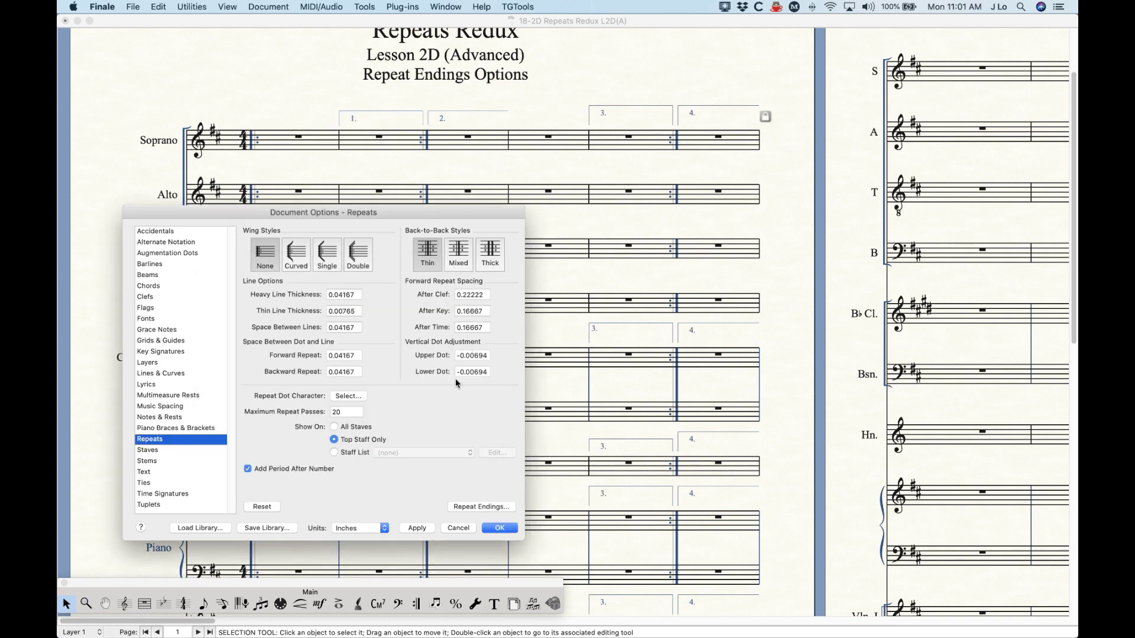
# Shorten the front hook of the ending repeat brackets in the Repeat Endings settings
pyautogui.click(465, 506)
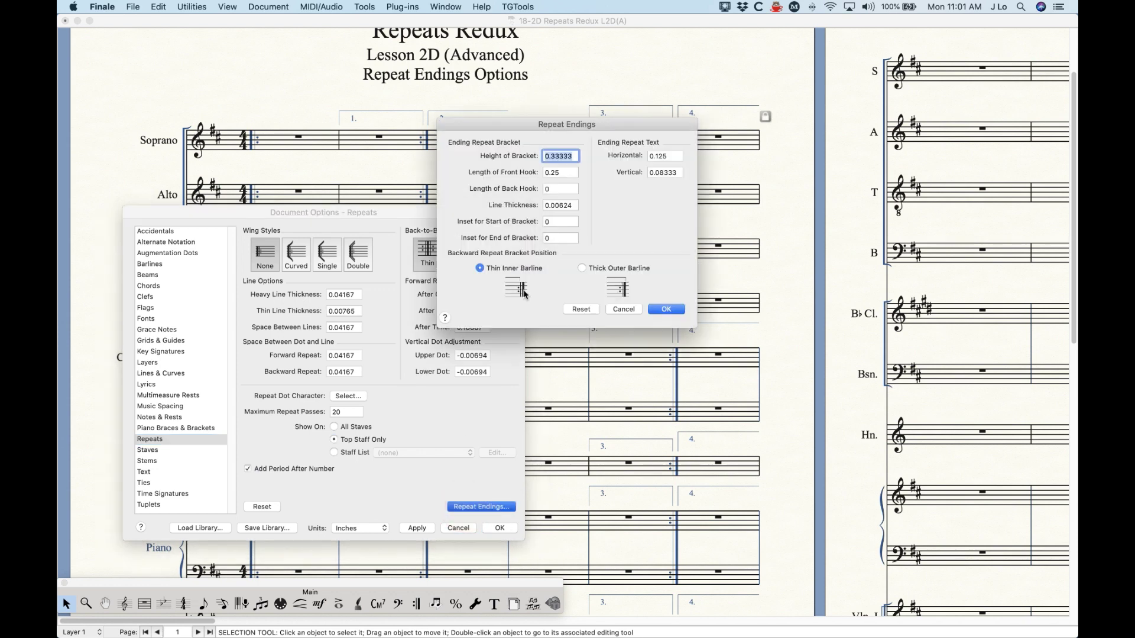
pyautogui.moveTo(601, 124); pyautogui.dragTo(397, 256)
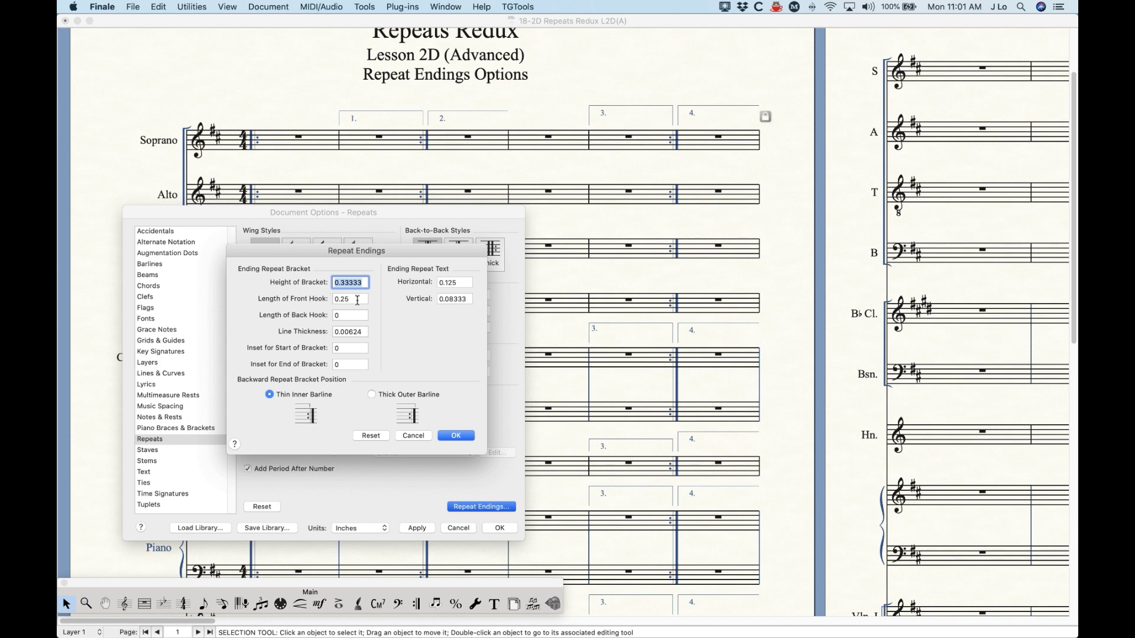
pyautogui.doubleClick(333, 300)
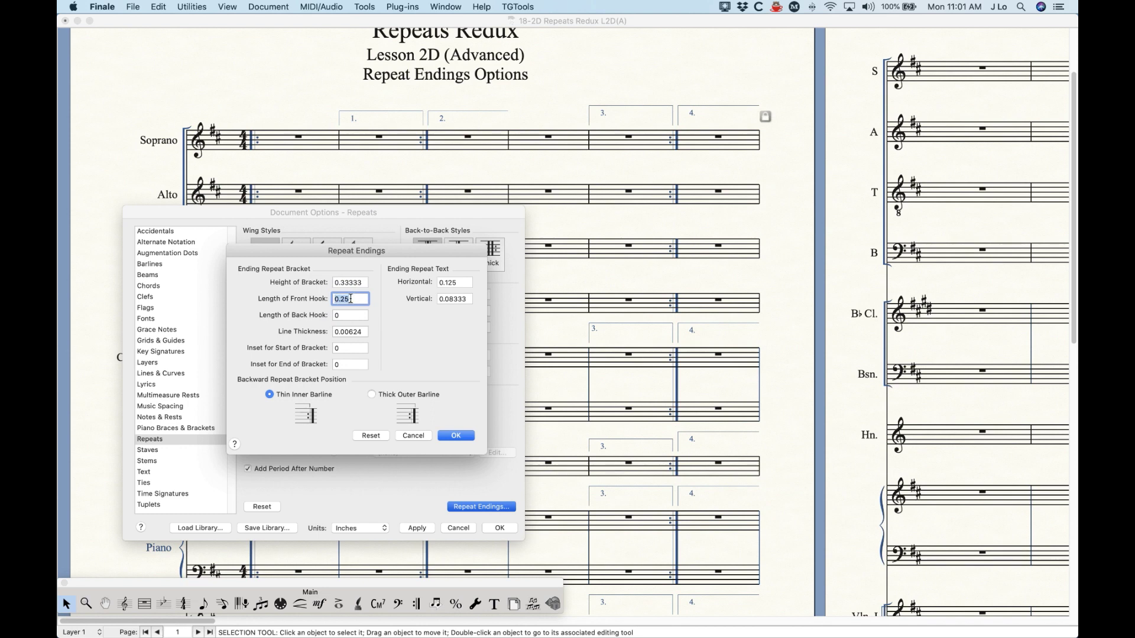
pyautogui.click(353, 301)
pyautogui.click(343, 299)
pyautogui.write('1')
pyautogui.click(455, 436)
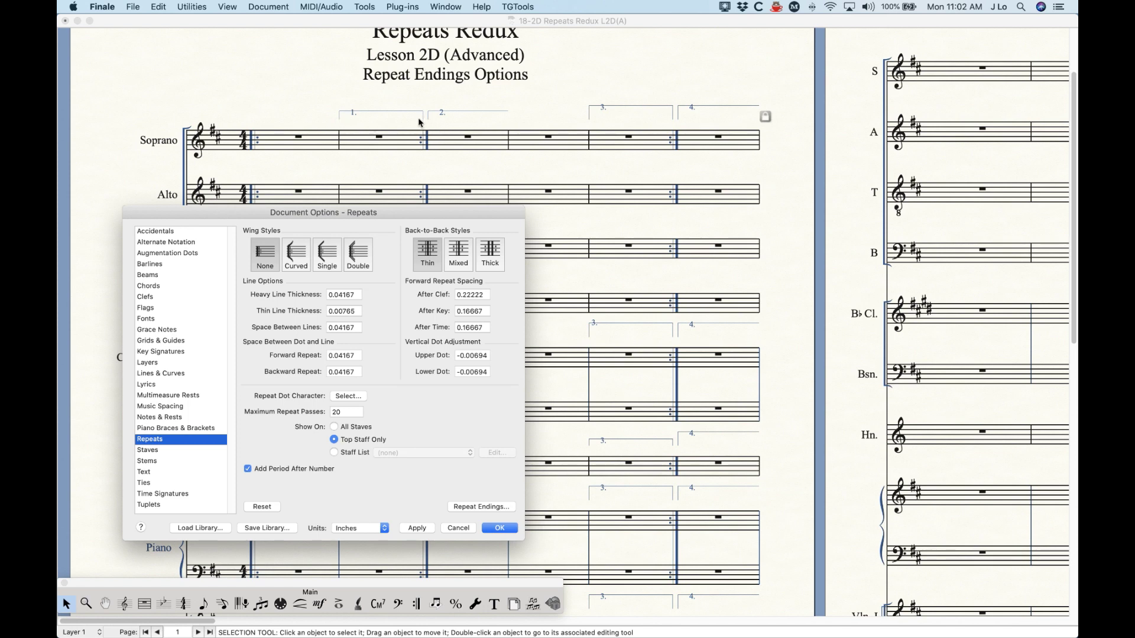
# Reset the Repeat Endings settings to restore the default front hook length
pyautogui.click(481, 507)
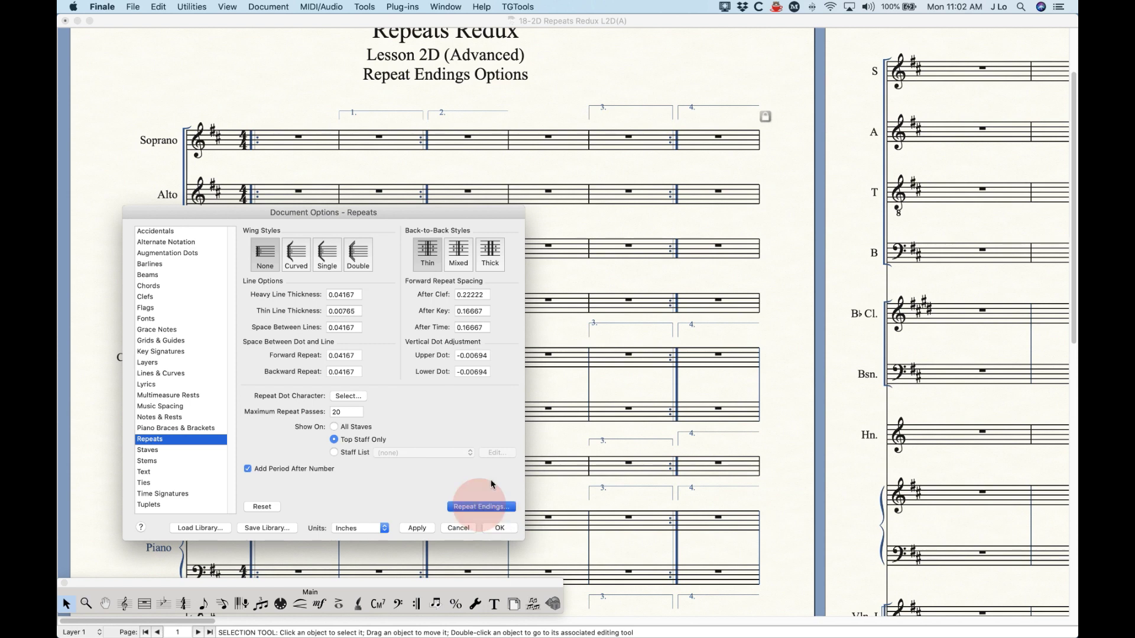
pyautogui.moveTo(558, 124); pyautogui.dragTo(382, 271)
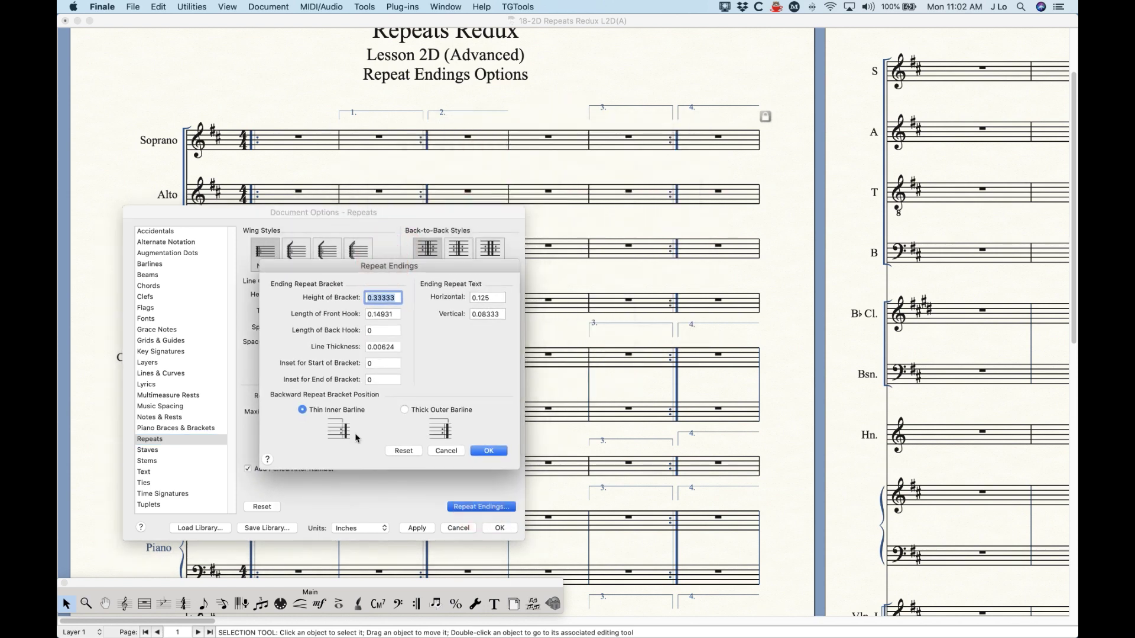
pyautogui.click(405, 451)
pyautogui.moveTo(402, 266); pyautogui.dragTo(363, 269)
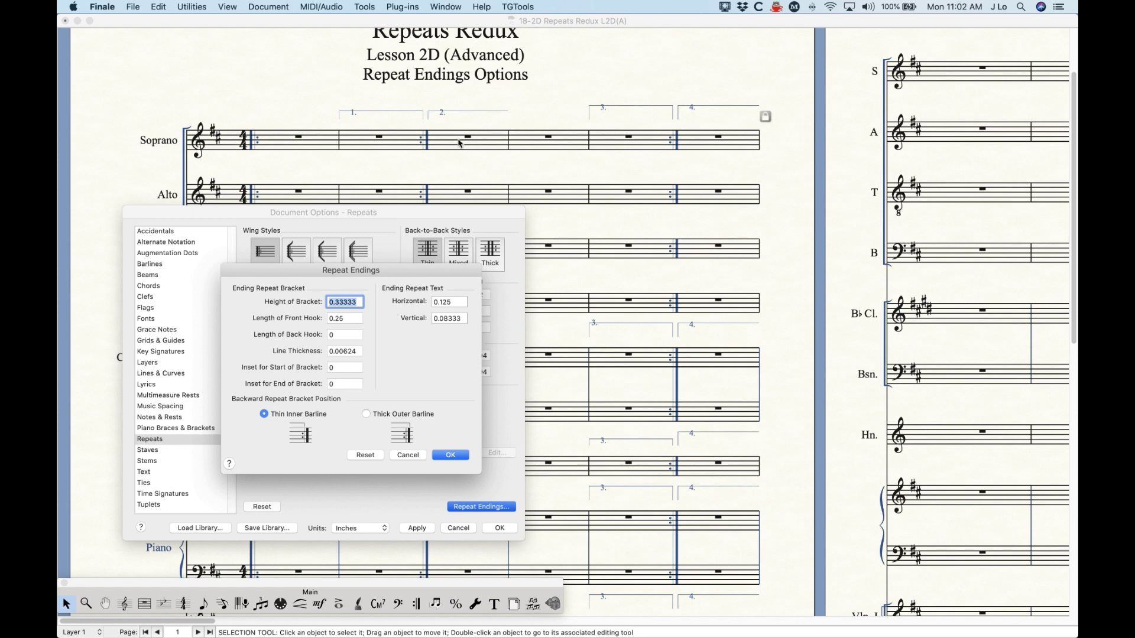
pyautogui.click(448, 454)
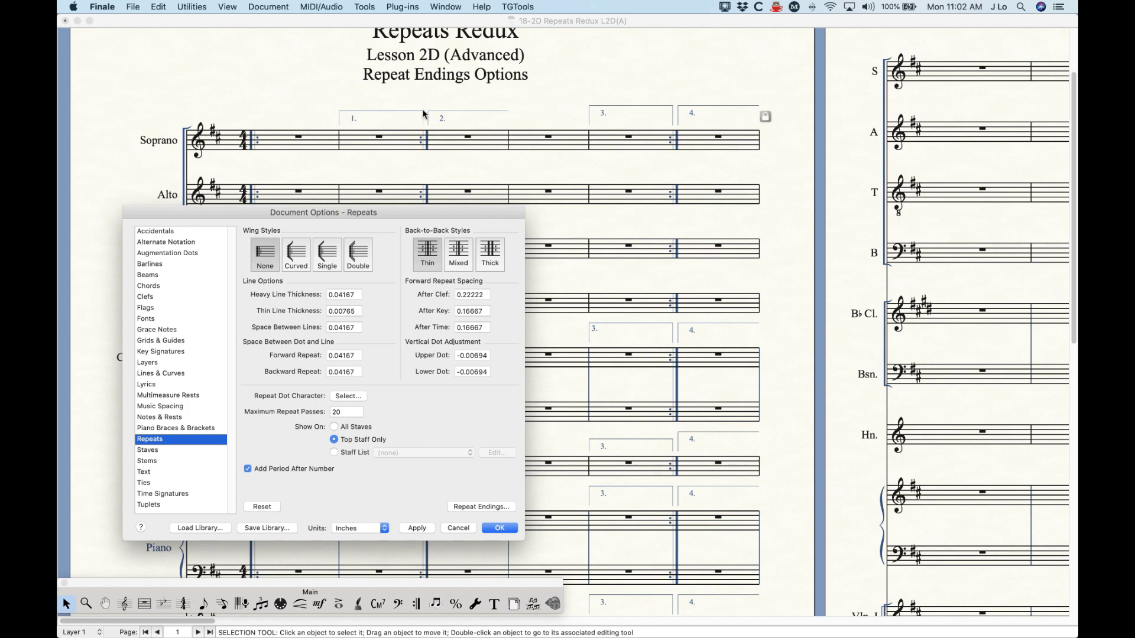
pyautogui.click(482, 506)
pyautogui.moveTo(582, 122); pyautogui.dragTo(428, 251)
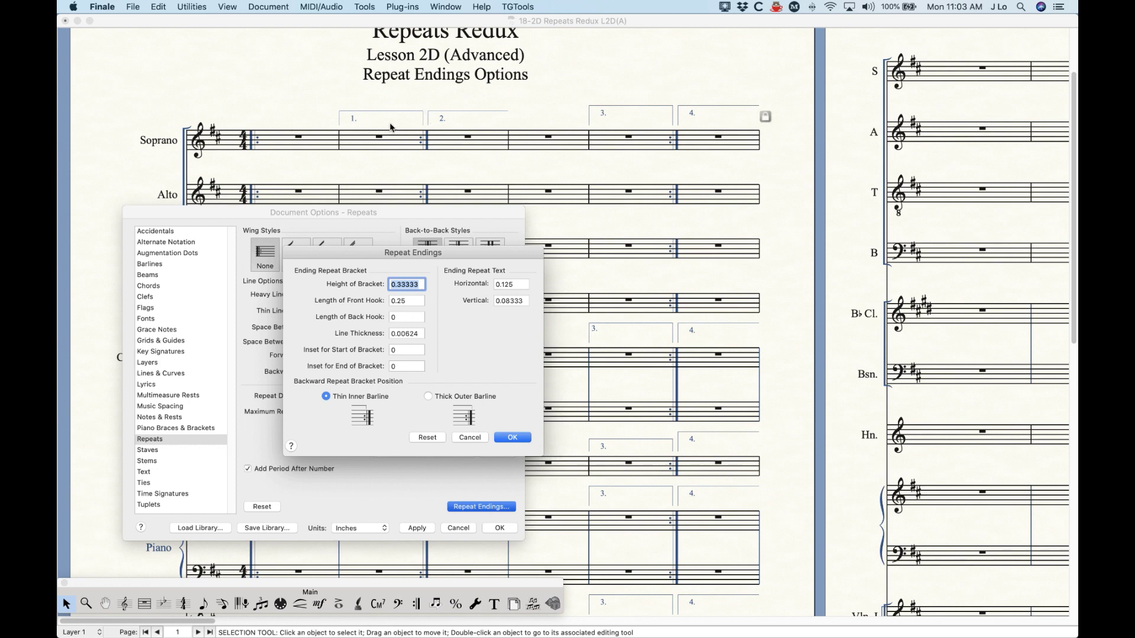
pyautogui.click(468, 439)
pyautogui.click(465, 529)
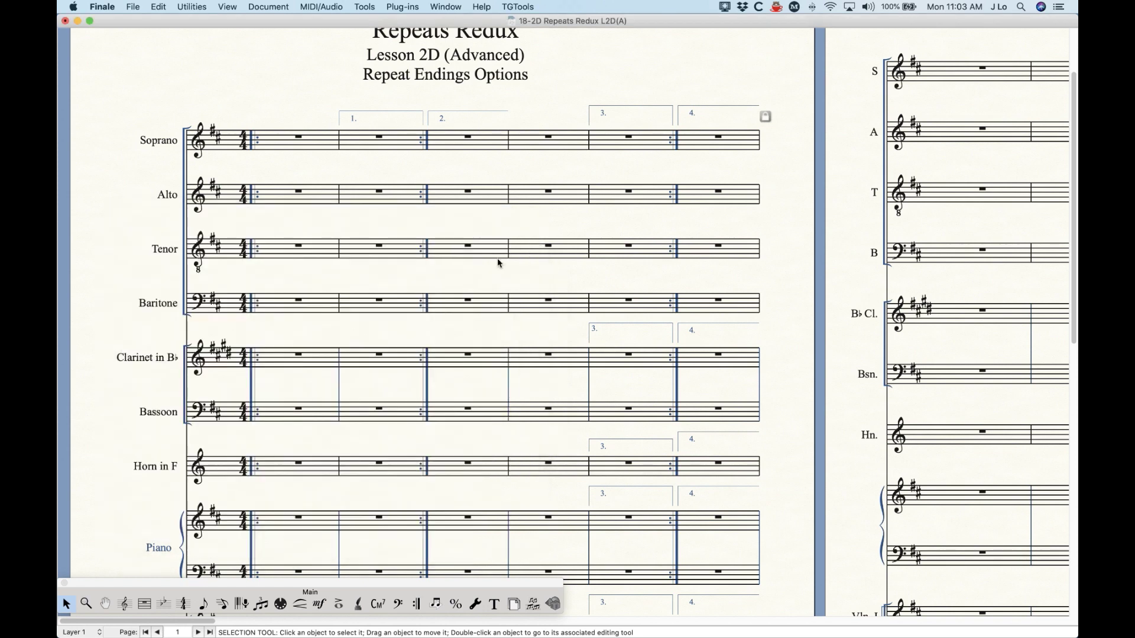
# Try deleting the selected end of the second ending bracket with the Repeat tool, undo the deletion, and return to the Selection tool
pyautogui.click(417, 604)
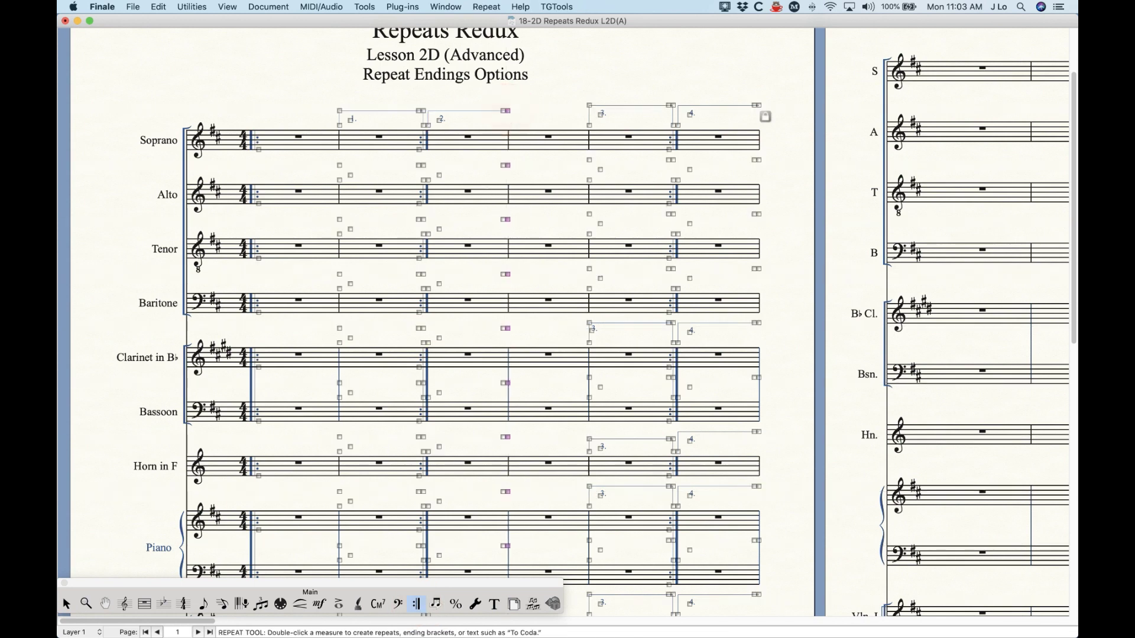
pyautogui.click(510, 113)
pyautogui.press('Delete')
pyautogui.press('super+z')
pyautogui.click(66, 604)
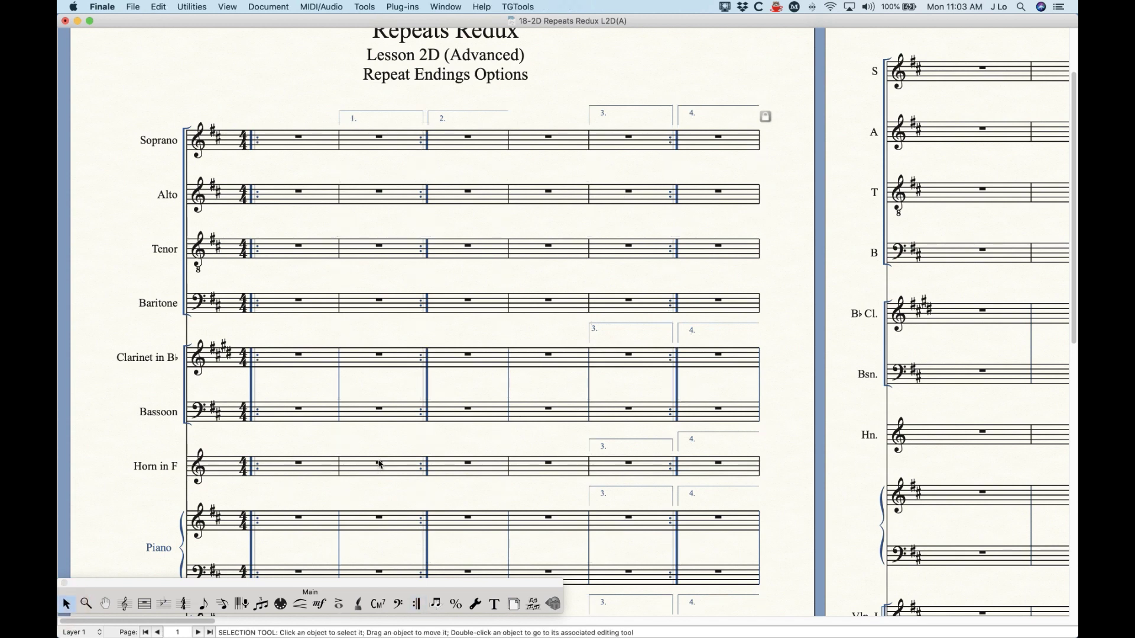
# Set the back hook length of the ending repeat brackets to 0.15 inches in the document's Repeat Endings settings
pyautogui.press('super+alt+a')
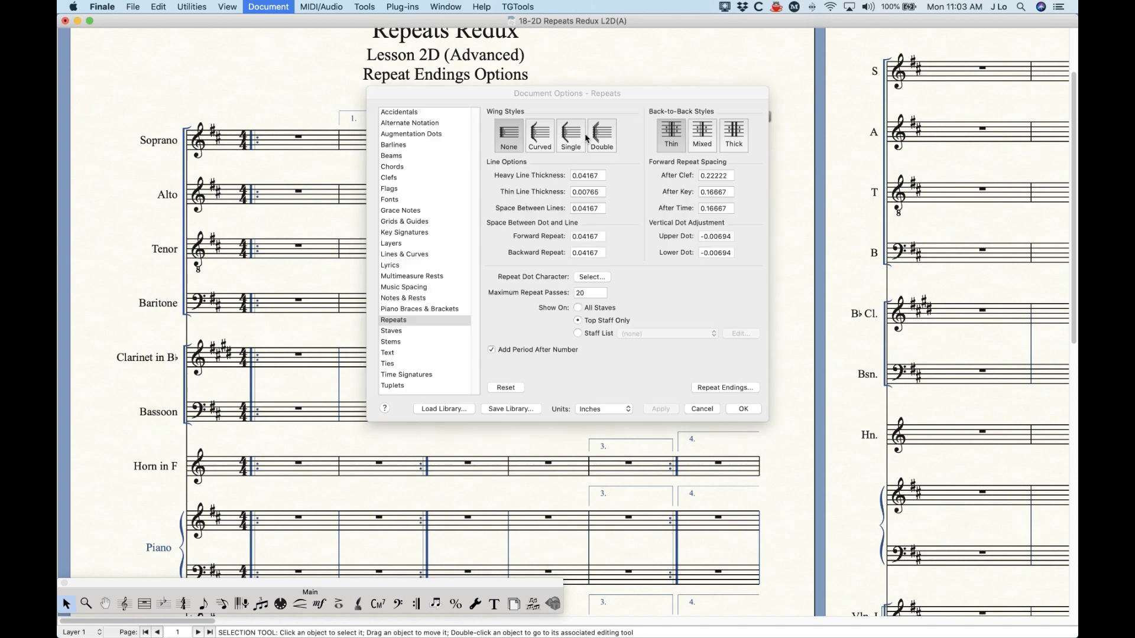
pyautogui.moveTo(552, 107); pyautogui.dragTo(306, 244)
pyautogui.click(467, 528)
pyautogui.moveTo(545, 128); pyautogui.dragTo(369, 207)
pyautogui.click(383, 270)
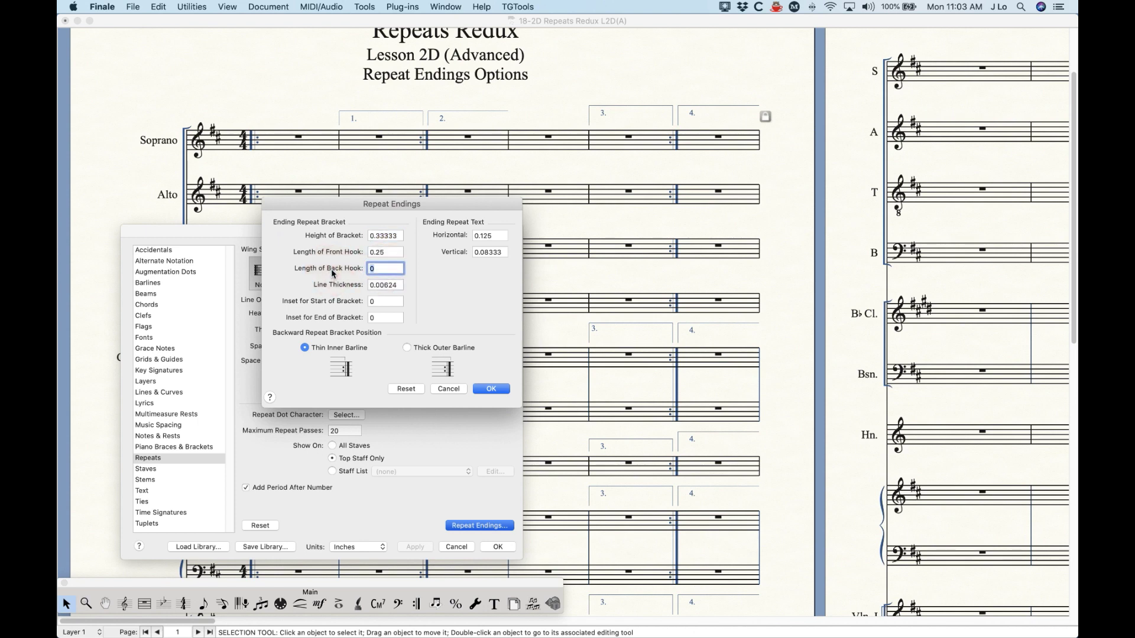
pyautogui.write('.15')
pyautogui.click(485, 390)
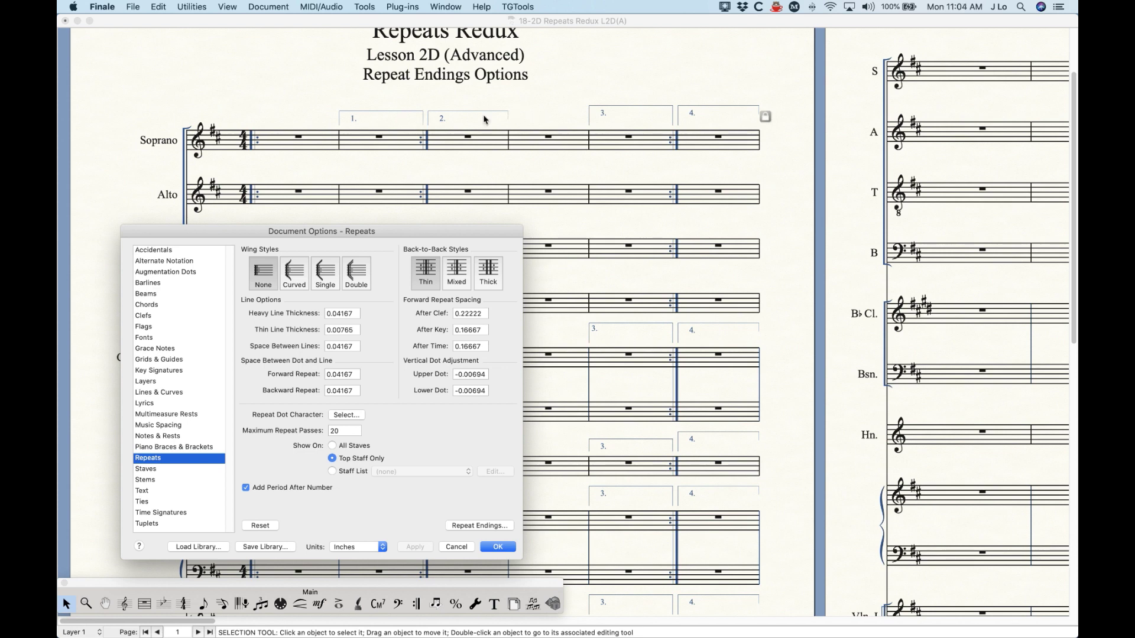
# Make the back hook length of the ending repeat brackets negative, at -0.14931 inches
pyautogui.click(494, 525)
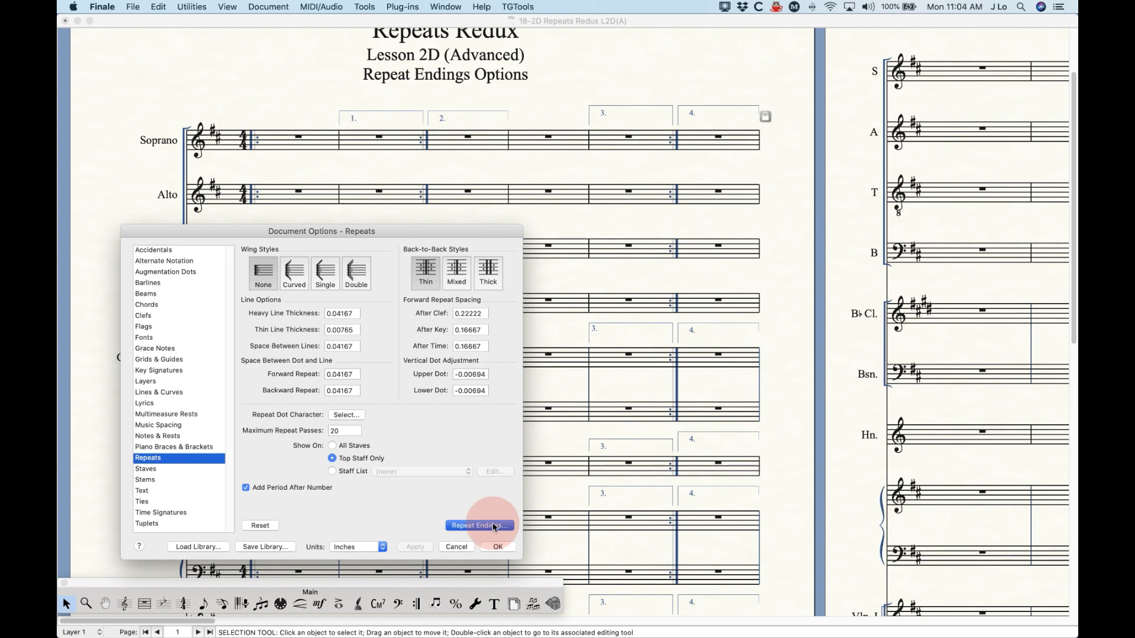
pyautogui.moveTo(591, 121); pyautogui.dragTo(373, 250)
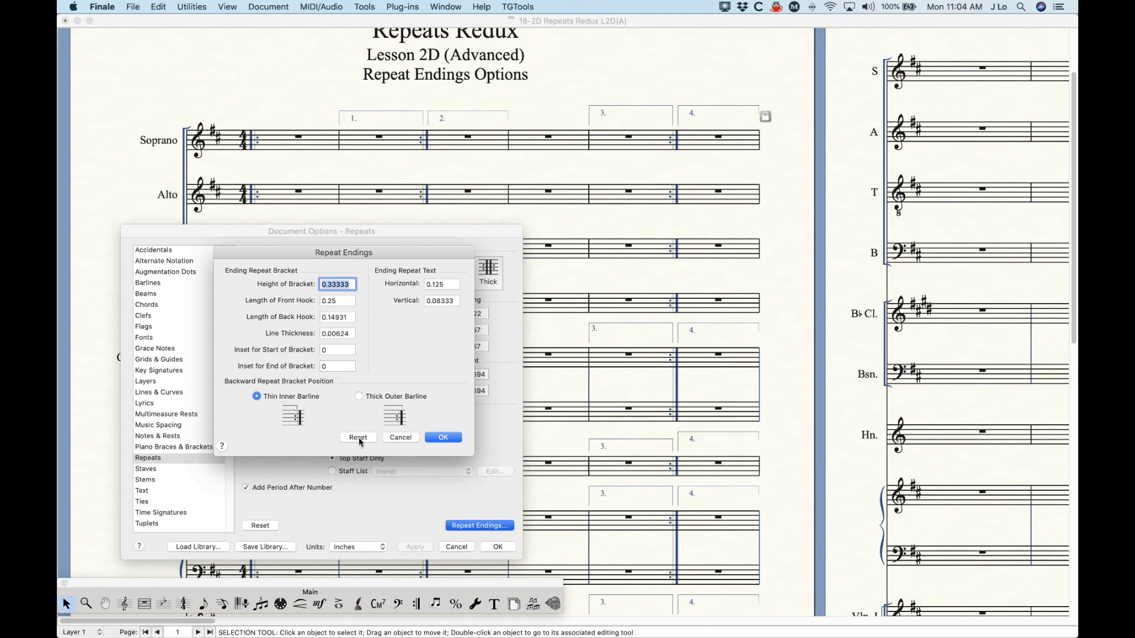
pyautogui.click(323, 318)
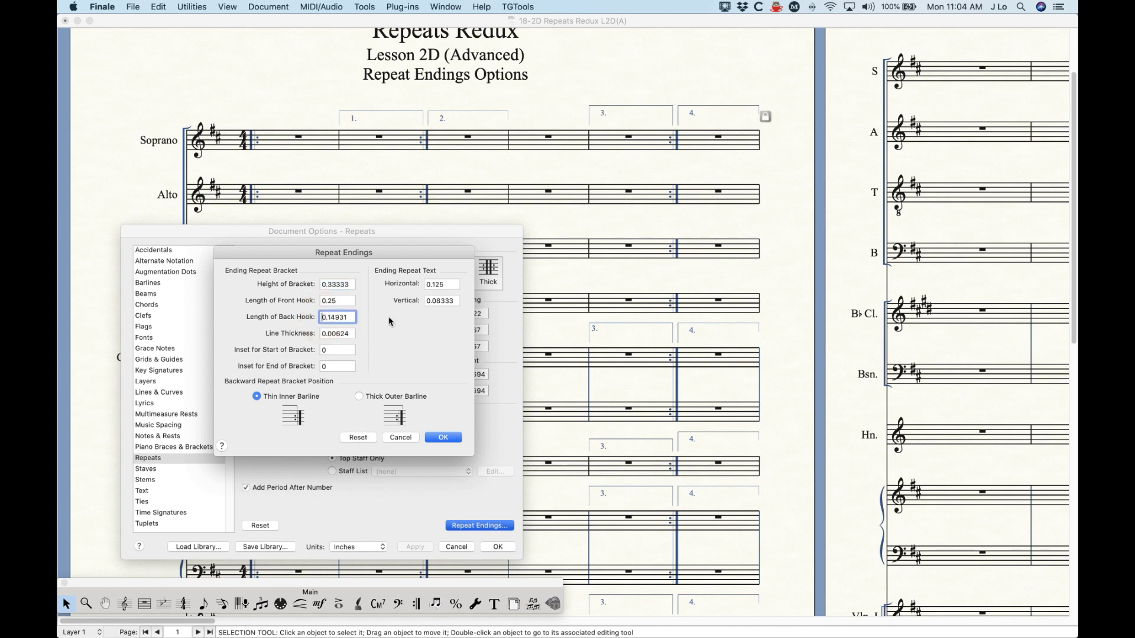
pyautogui.click(443, 438)
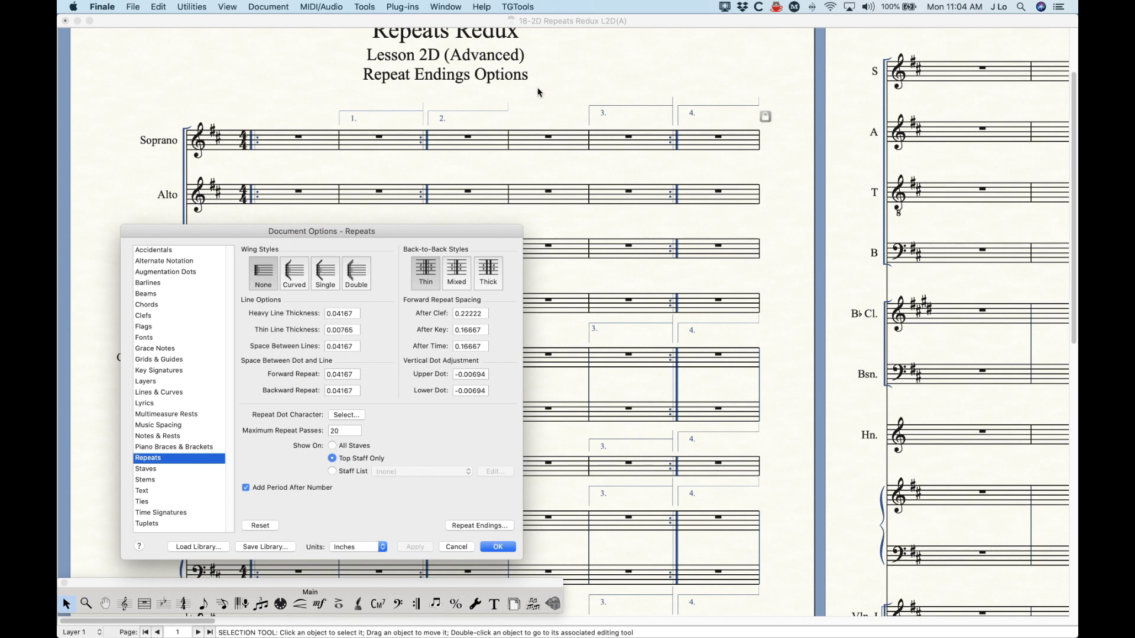
# Reset the Repeat Endings settings to restore the default back hook length
pyautogui.click(486, 524)
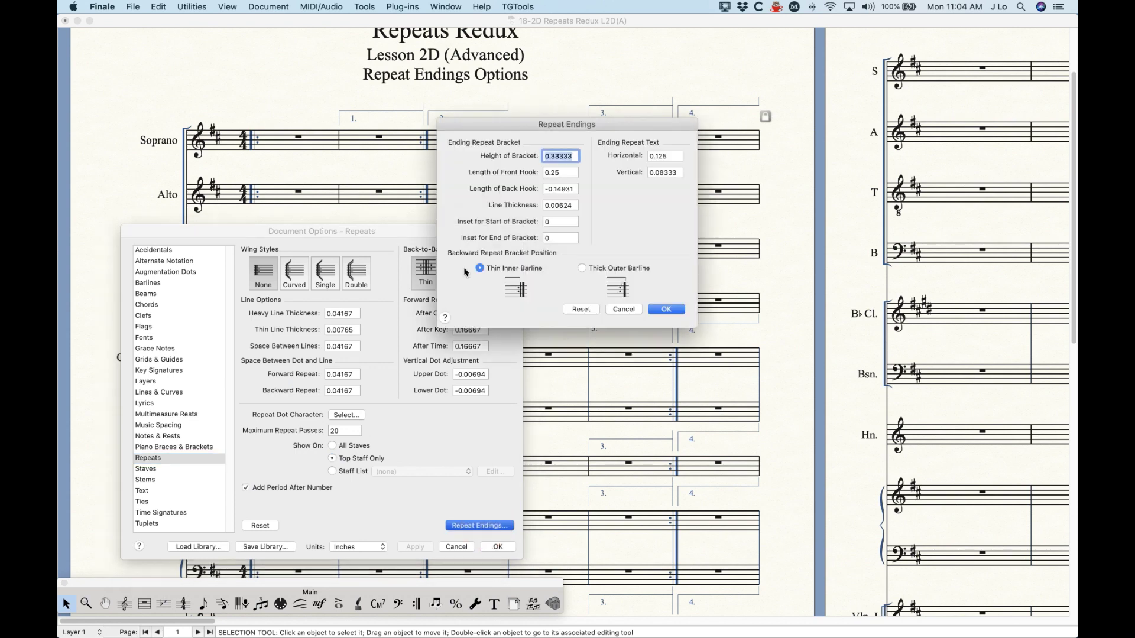
pyautogui.click(581, 309)
pyautogui.click(665, 307)
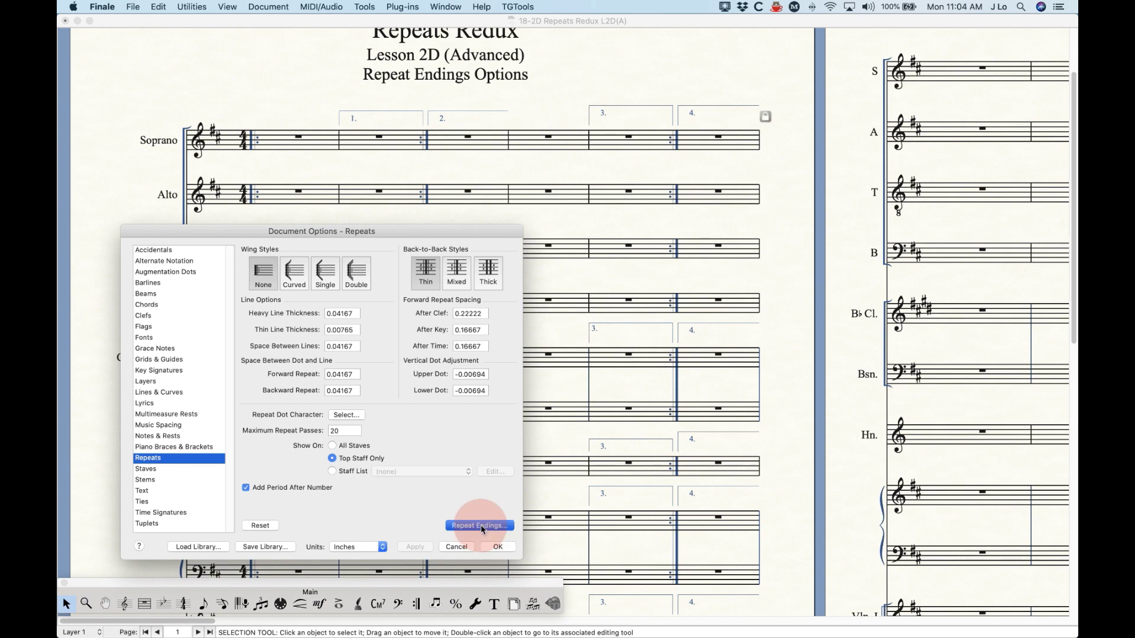
# Set the line thickness of the ending repeat brackets to 0.012 inches
pyautogui.click(482, 526)
pyautogui.moveTo(677, 118); pyautogui.dragTo(419, 274)
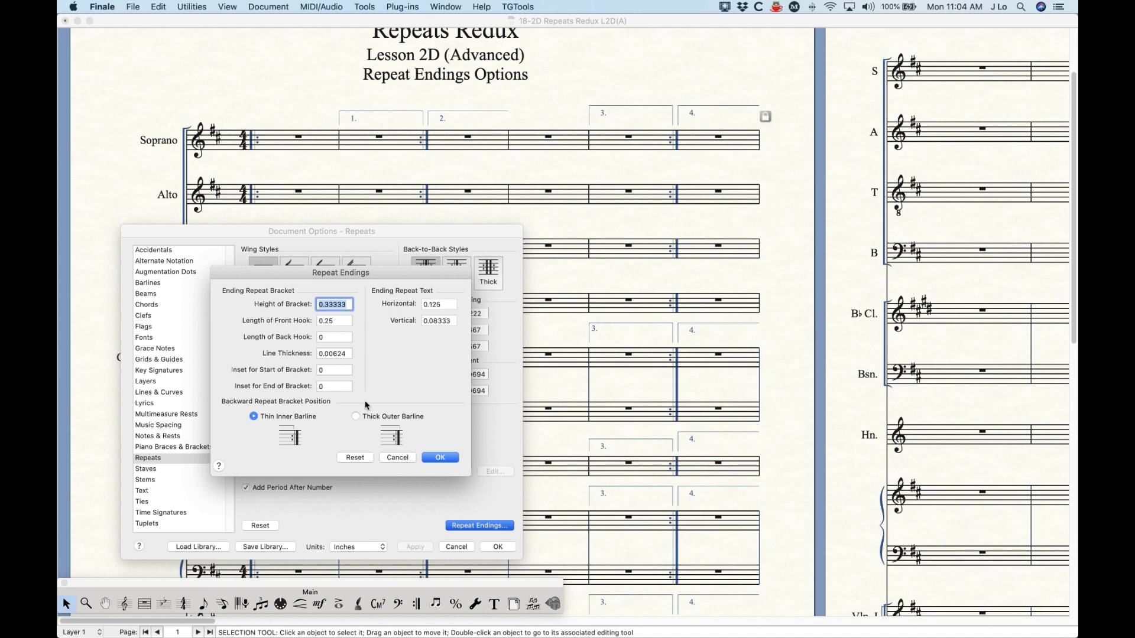
pyautogui.moveTo(348, 353); pyautogui.dragTo(324, 354)
pyautogui.write('12')
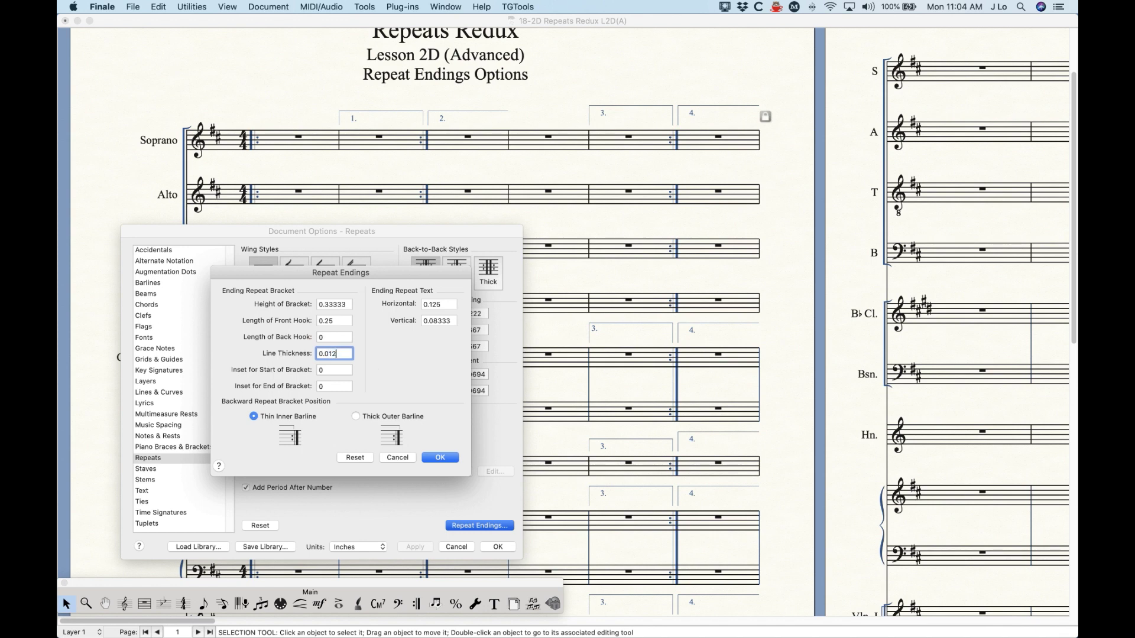
pyautogui.click(440, 459)
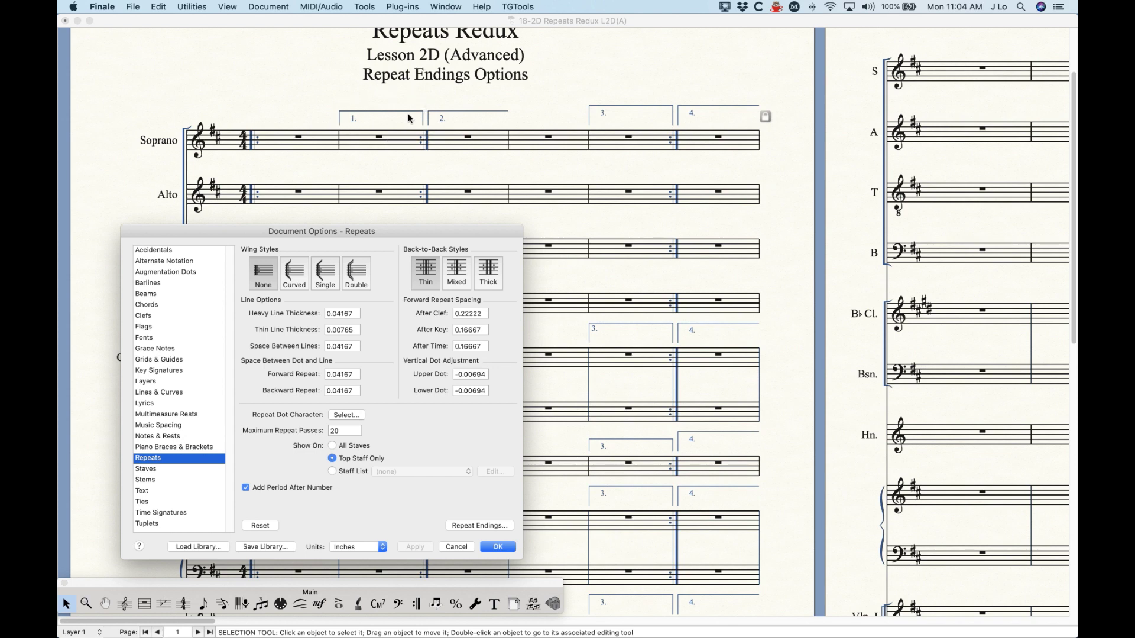
# Reset the Repeat Endings settings to restore the default bracket line thickness
pyautogui.click(473, 526)
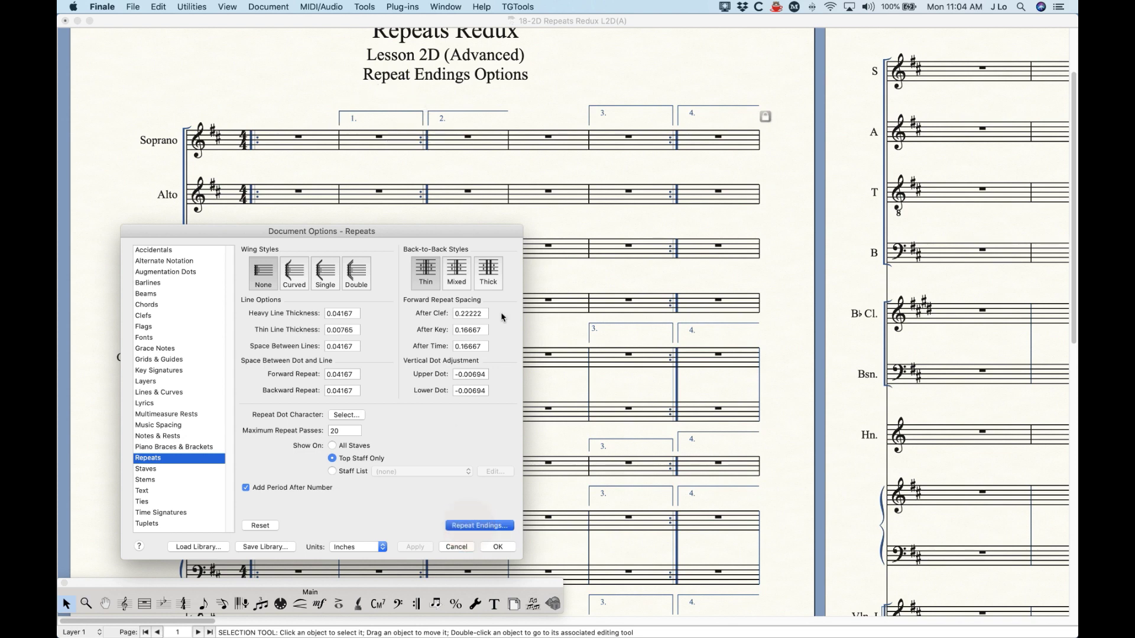
pyautogui.moveTo(585, 118); pyautogui.dragTo(356, 246)
pyautogui.click(352, 436)
pyautogui.click(429, 435)
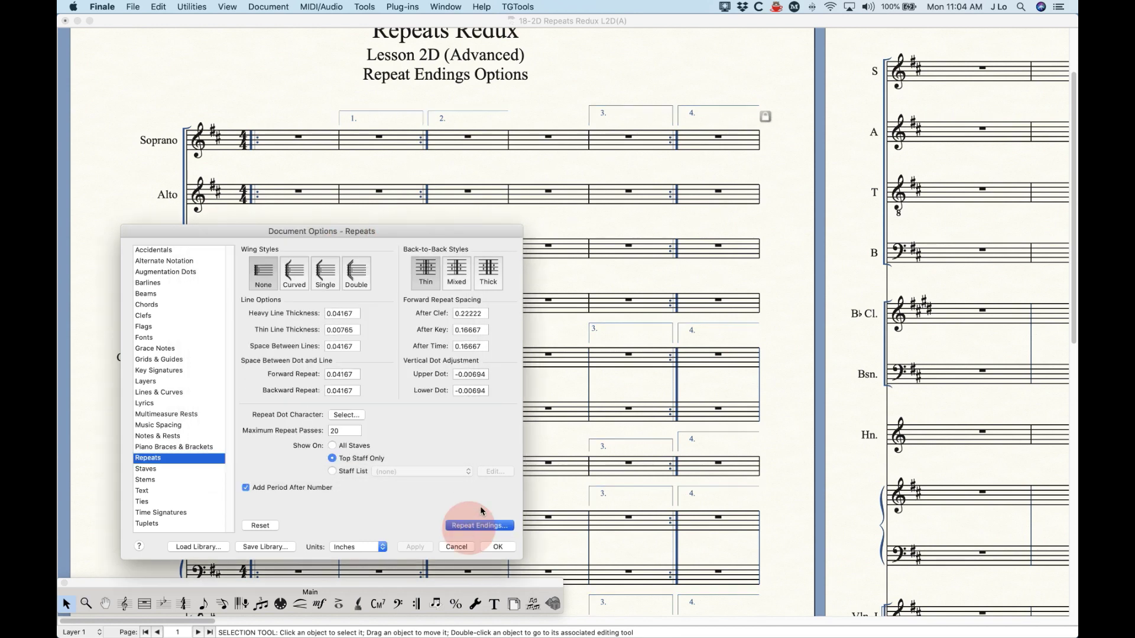
# Set the inset for the start of the ending repeat brackets to 0.05 inches
pyautogui.click(480, 524)
pyautogui.moveTo(618, 118); pyautogui.dragTo(433, 247)
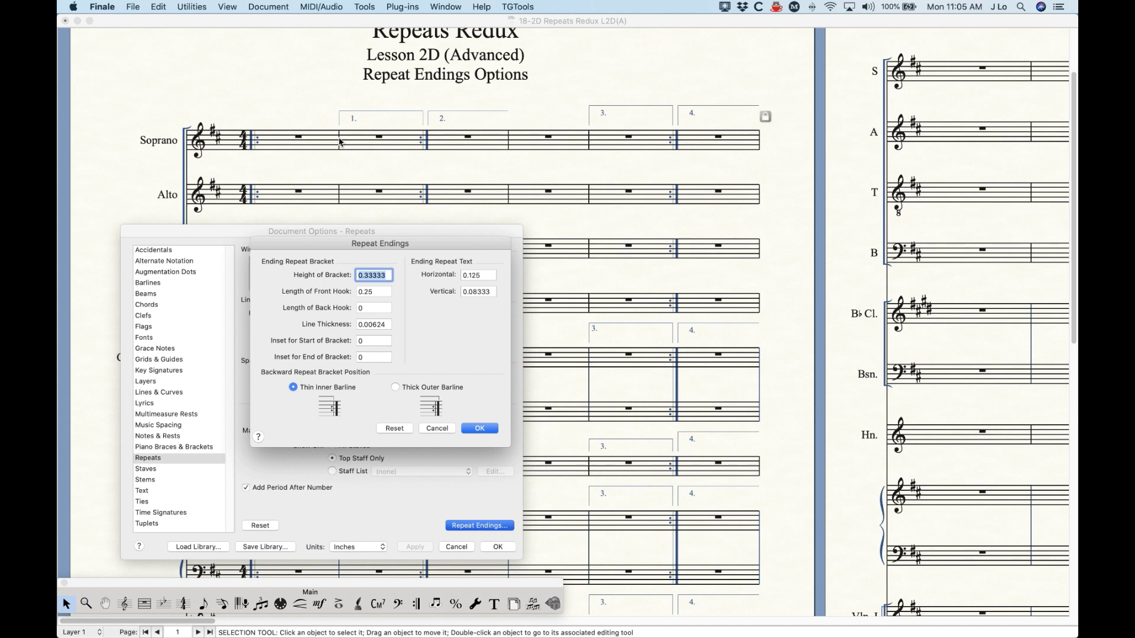
pyautogui.click(335, 344)
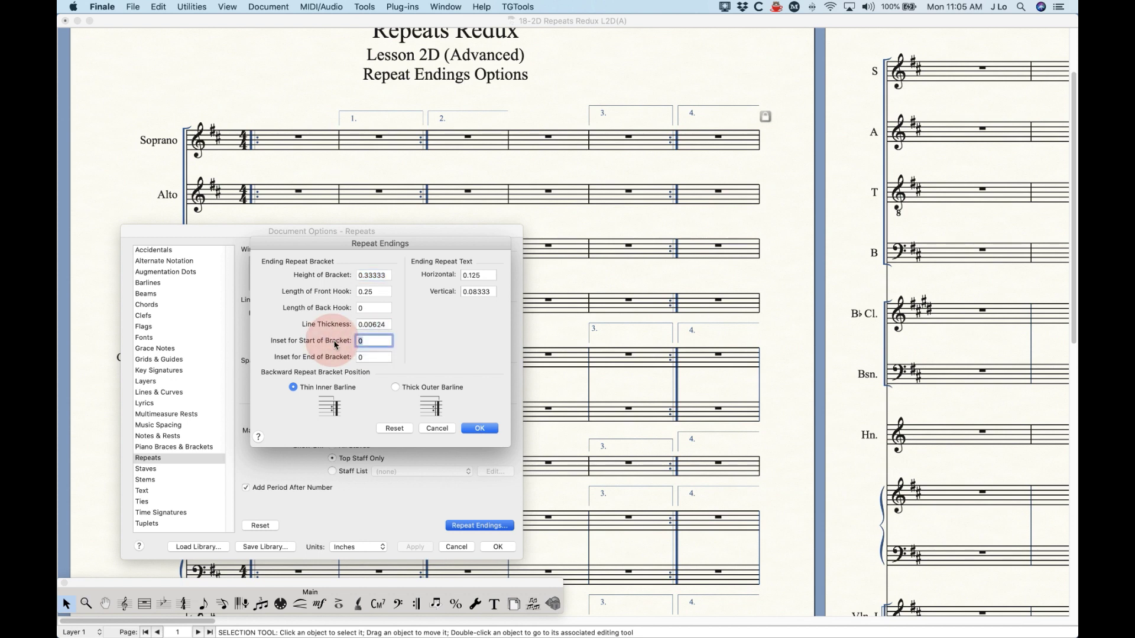
pyautogui.press('BackSpace')
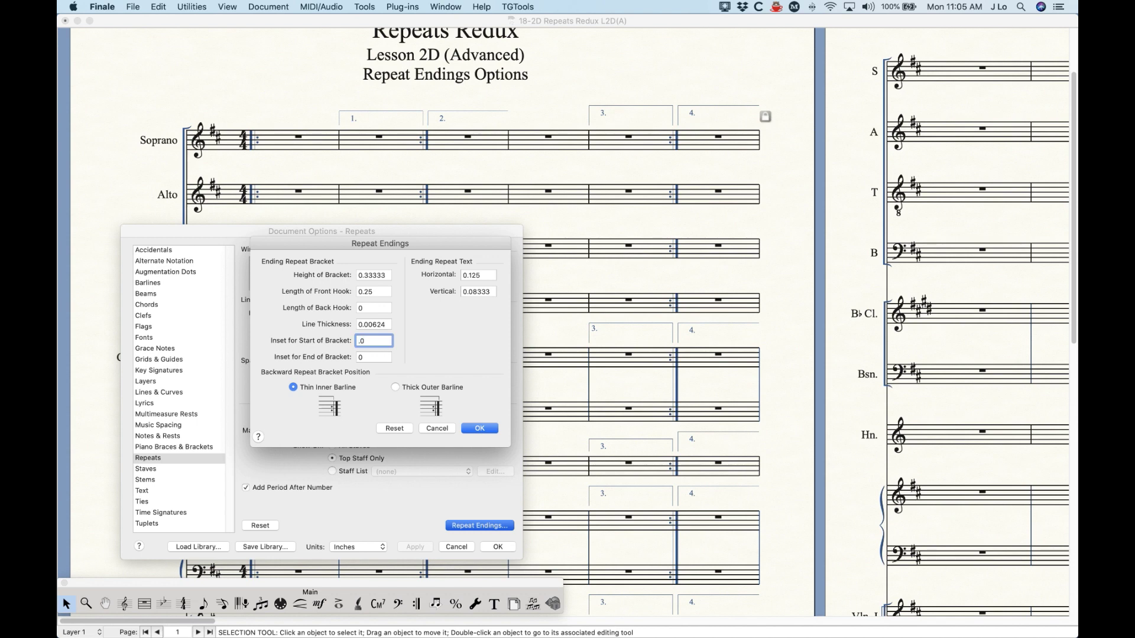
pyautogui.click(480, 429)
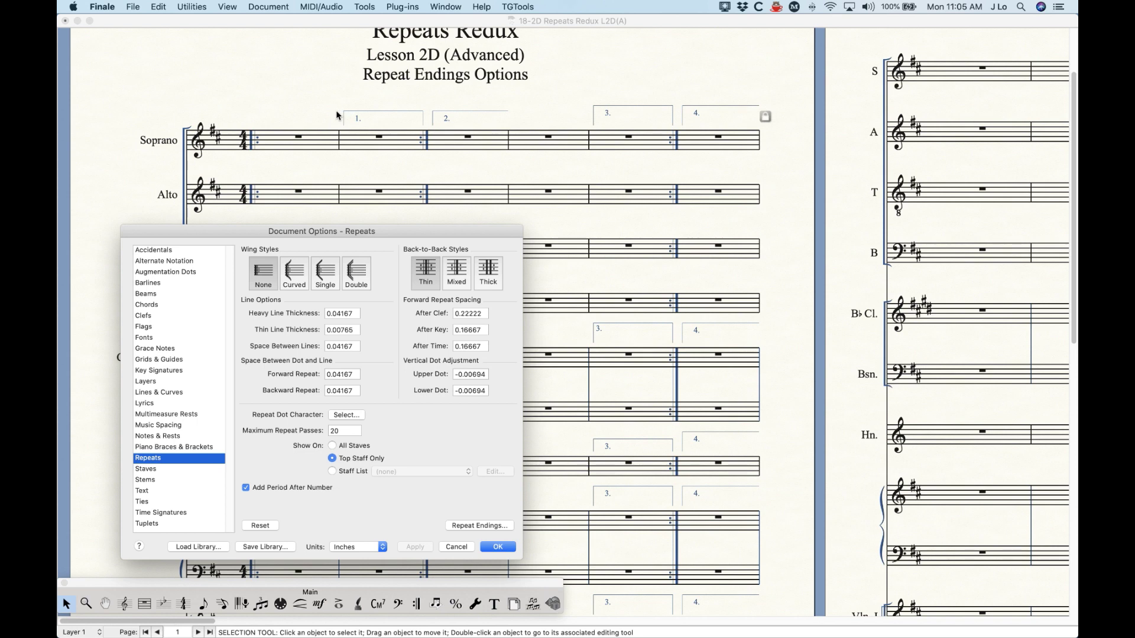
# Reset the Repeat Endings settings and apply a small positive inset to the end of the brackets
pyautogui.click(473, 525)
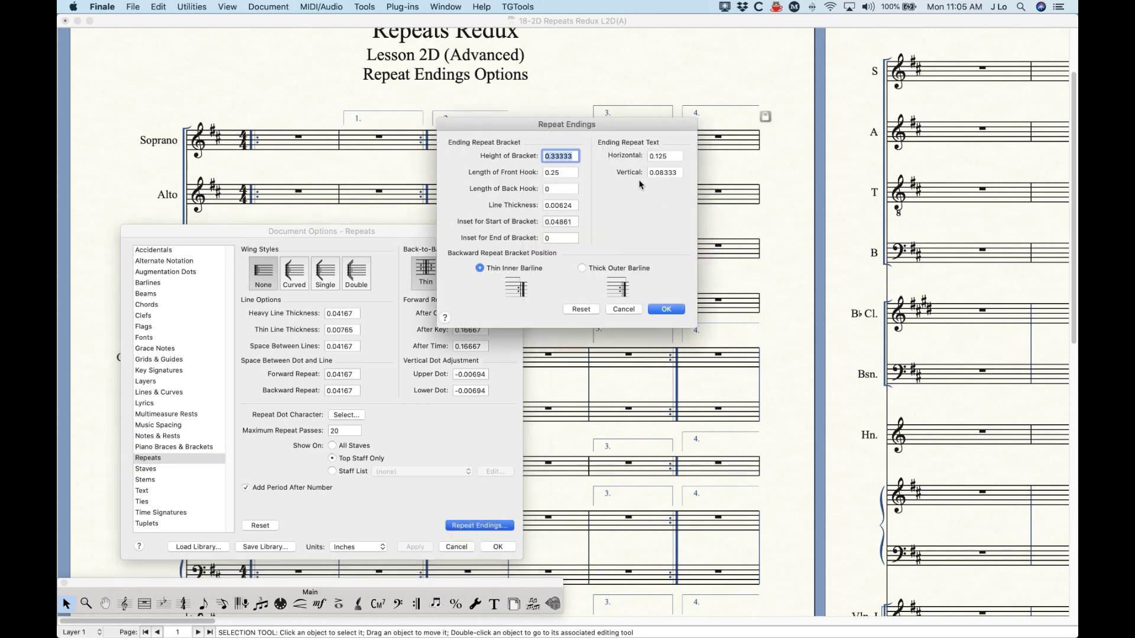
pyautogui.moveTo(605, 124); pyautogui.dragTo(374, 301)
pyautogui.click(357, 473)
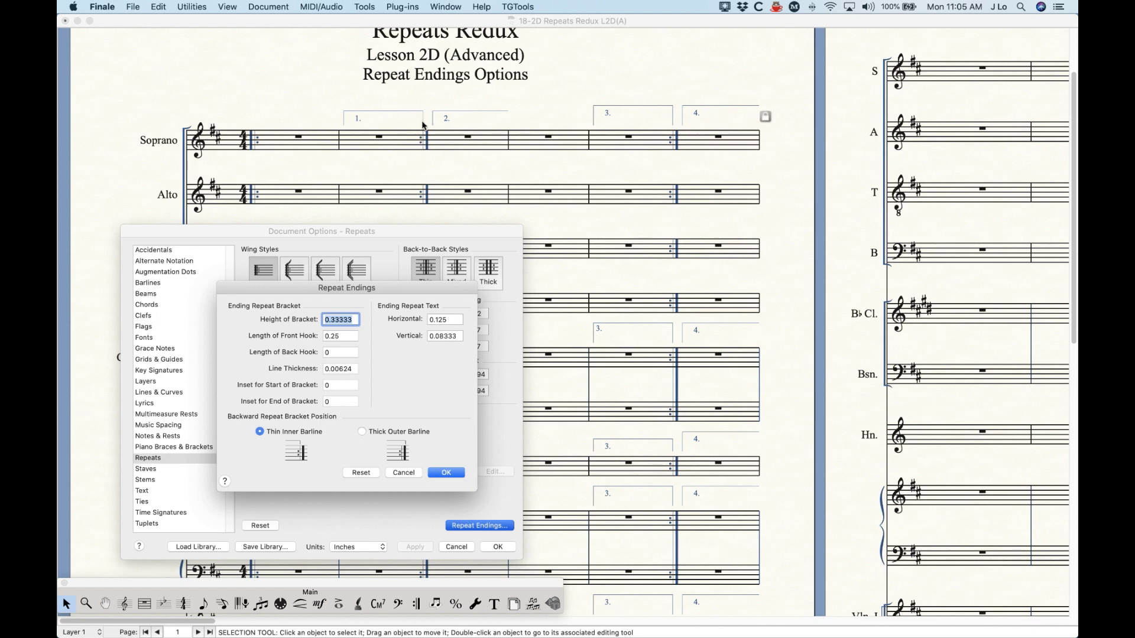
pyautogui.click(338, 402)
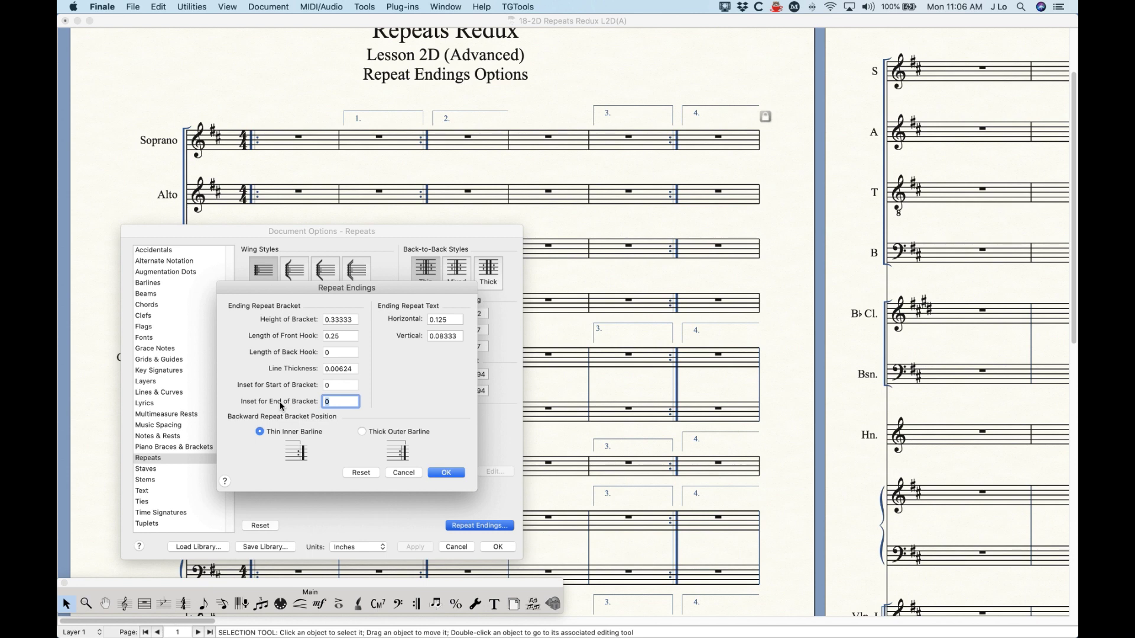
pyautogui.press('BackSpace')
pyautogui.click(447, 473)
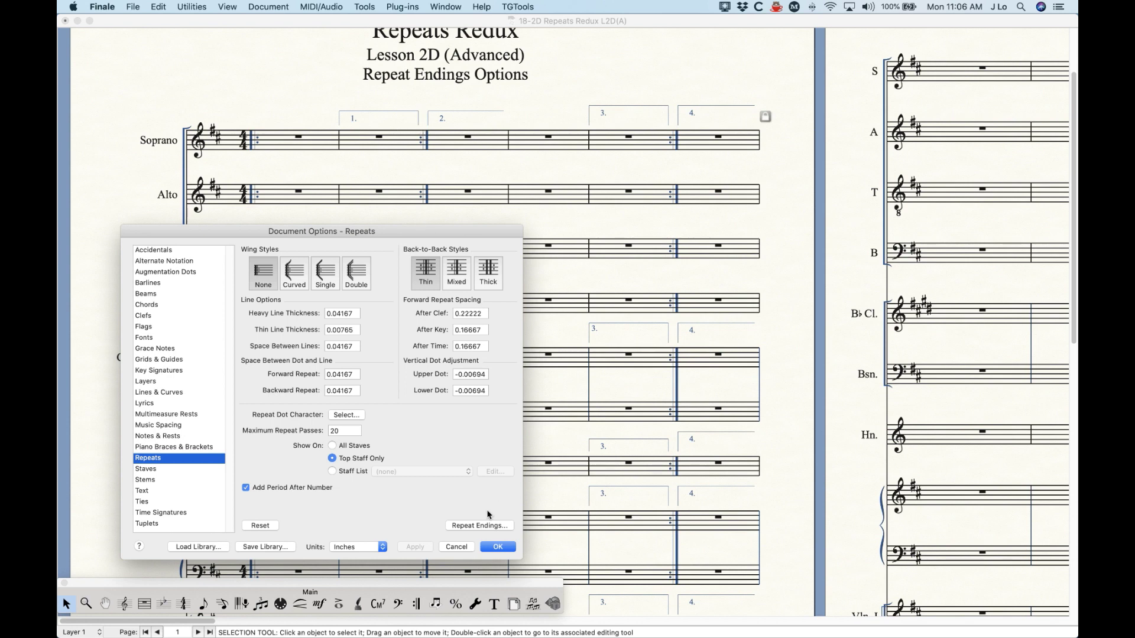
# Set the bracket's end inset to 0 and its start inset to -0.05 inches in the Repeat Endings settings
pyautogui.click(473, 526)
pyautogui.moveTo(579, 124); pyautogui.dragTo(369, 257)
pyautogui.doubleClick(354, 371)
pyautogui.write('0')
pyautogui.doubleClick(352, 357)
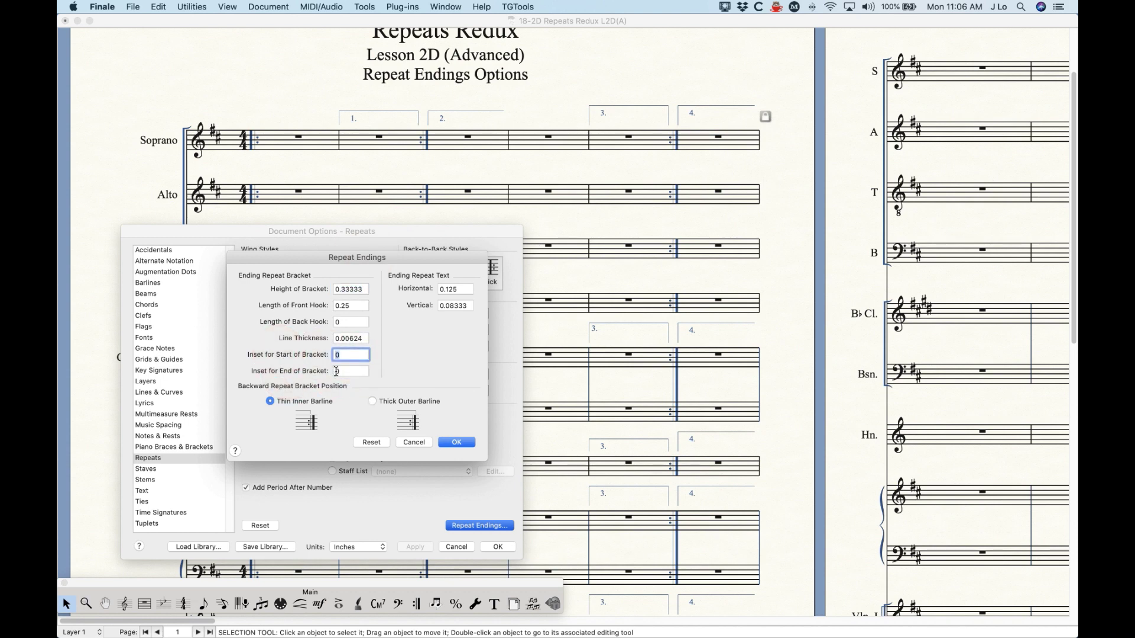
pyautogui.write('-.05')
pyautogui.click(464, 442)
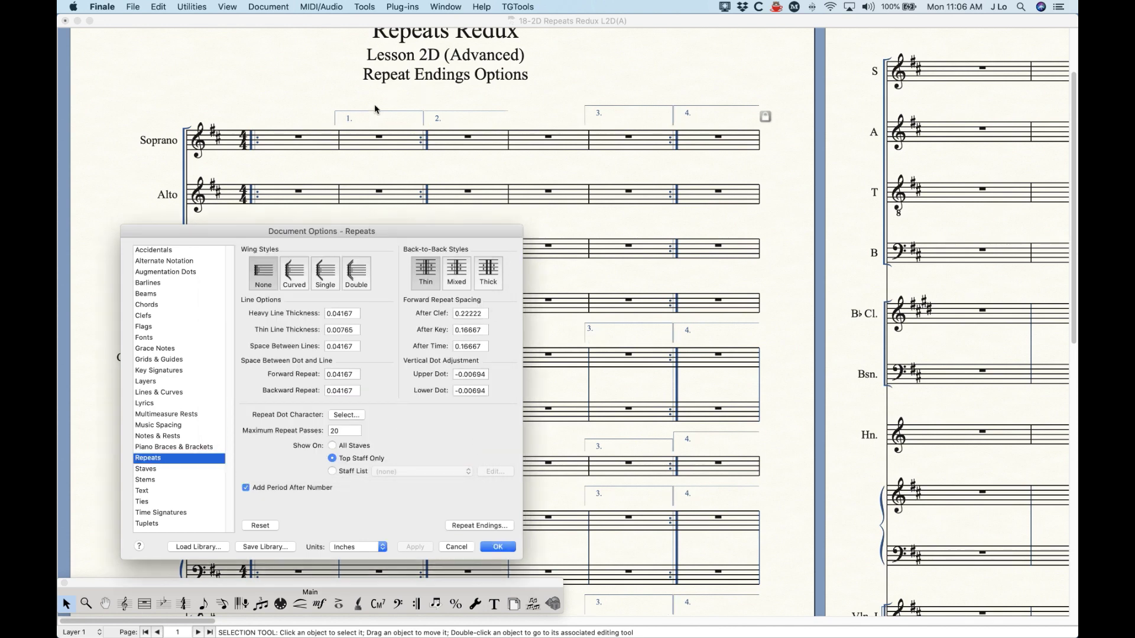
# Set the inset for the end of the ending repeat brackets to -0.05 inches and the start inset to 0
pyautogui.click(473, 523)
pyautogui.moveTo(543, 125); pyautogui.dragTo(333, 222)
pyautogui.click(347, 336)
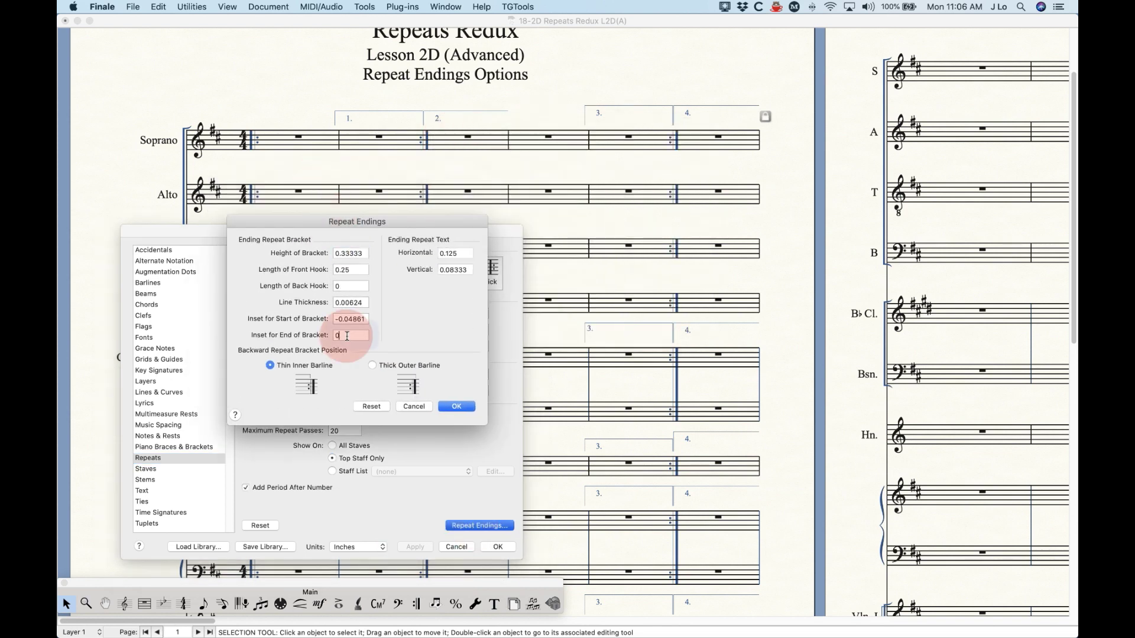
pyautogui.press('BackSpace')
pyautogui.write('-')
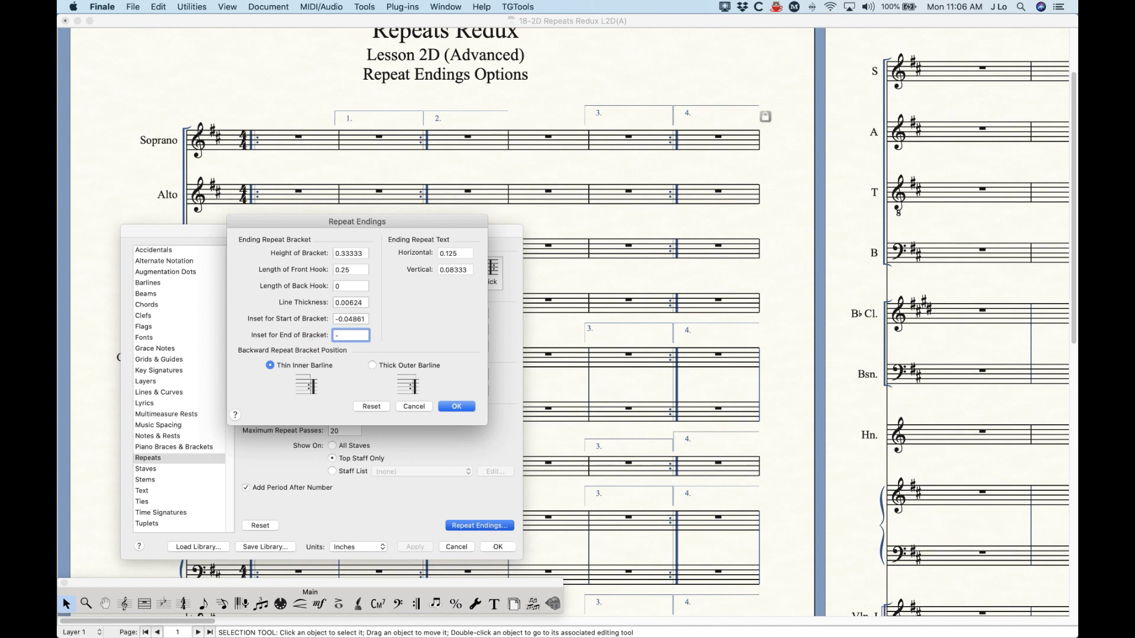
pyautogui.tripleClick(364, 318)
pyautogui.write('0')
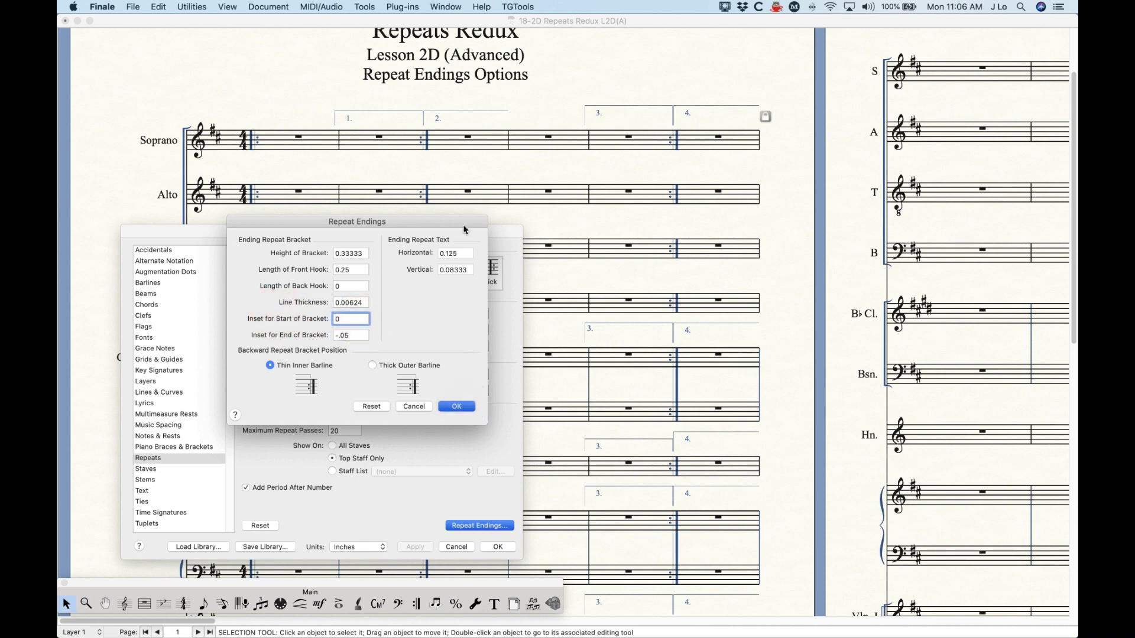
pyautogui.press('Return')
# Reset the Repeat Endings settings to restore the default bracket insets
pyautogui.click(468, 525)
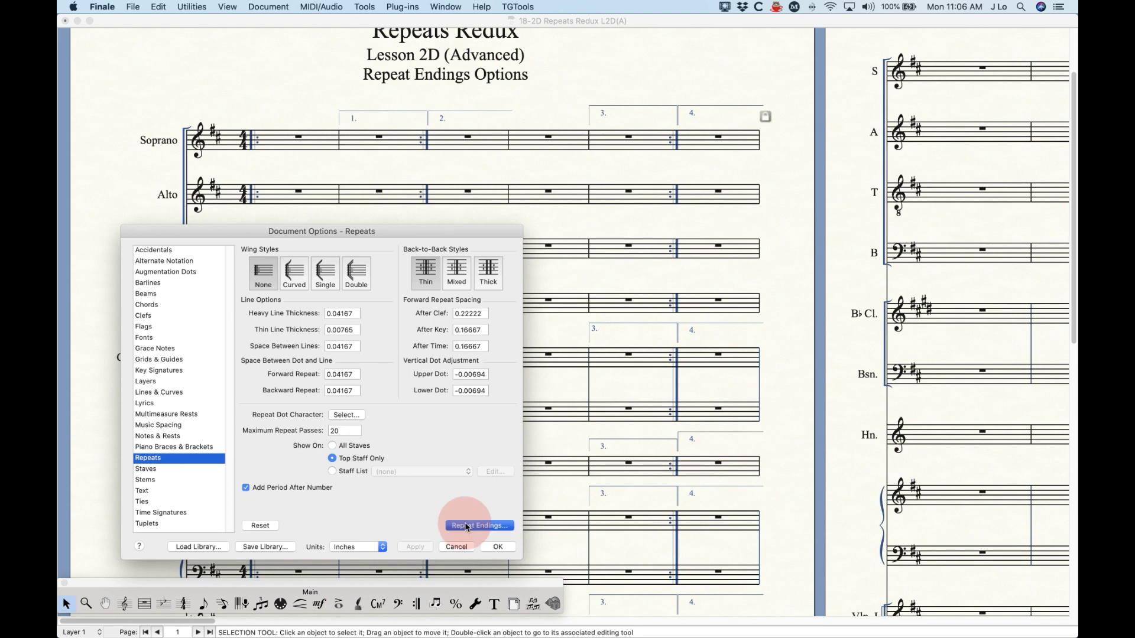
pyautogui.moveTo(517, 131); pyautogui.dragTo(338, 203)
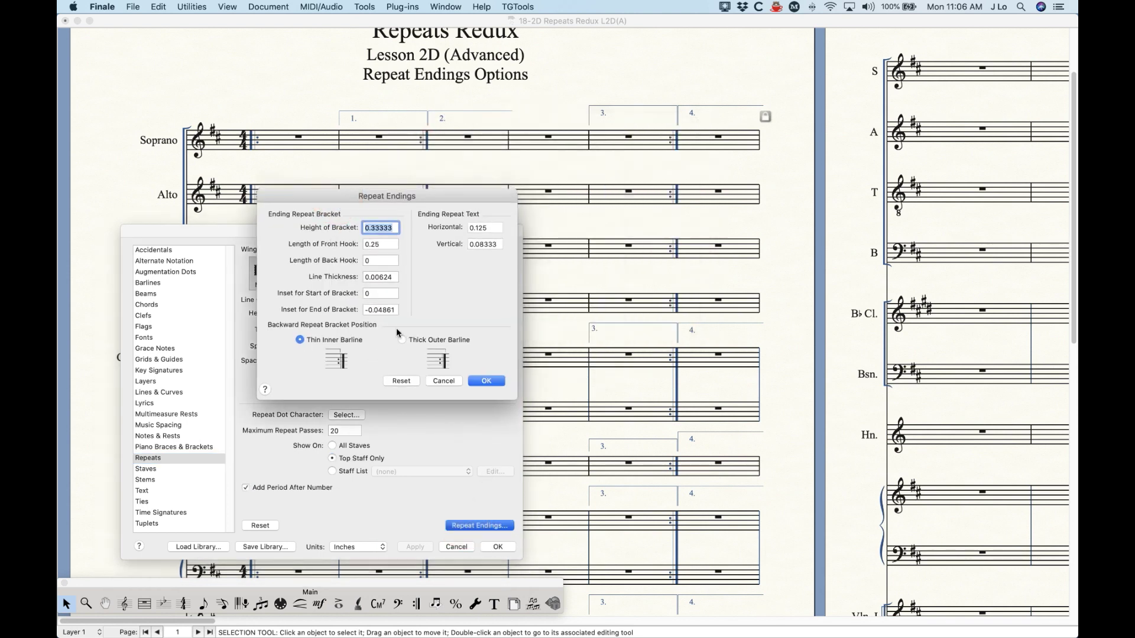
pyautogui.click(402, 382)
pyautogui.click(498, 382)
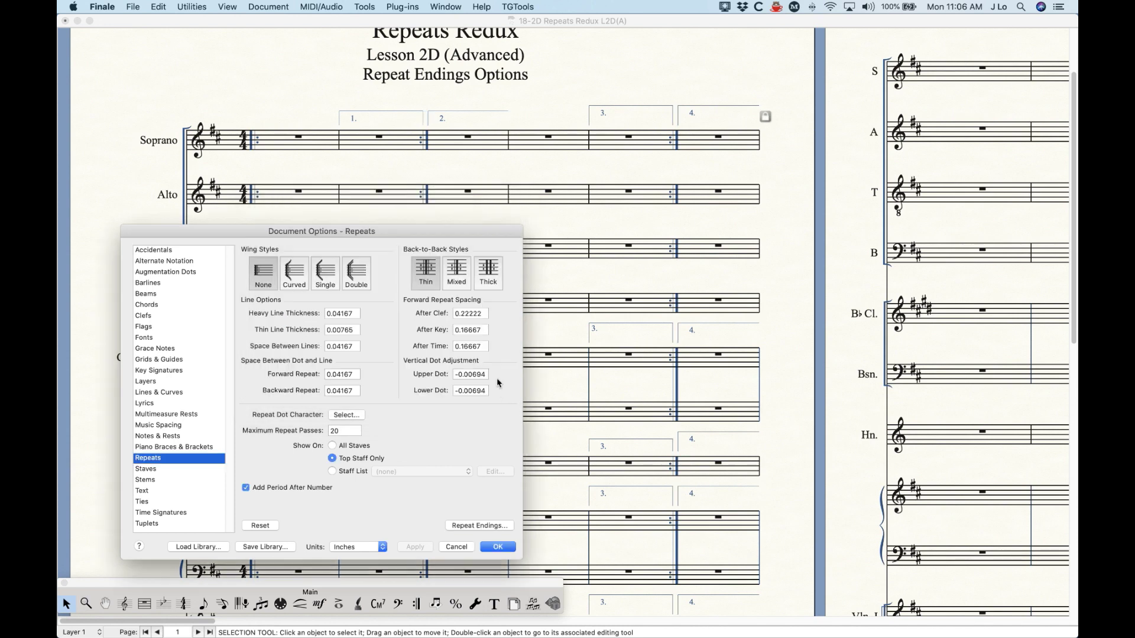
# Set the backward repeat bracket position to Thick Outer Barline in the Repeat Endings settings
pyautogui.moveTo(611, 127); pyautogui.dragTo(458, 279)
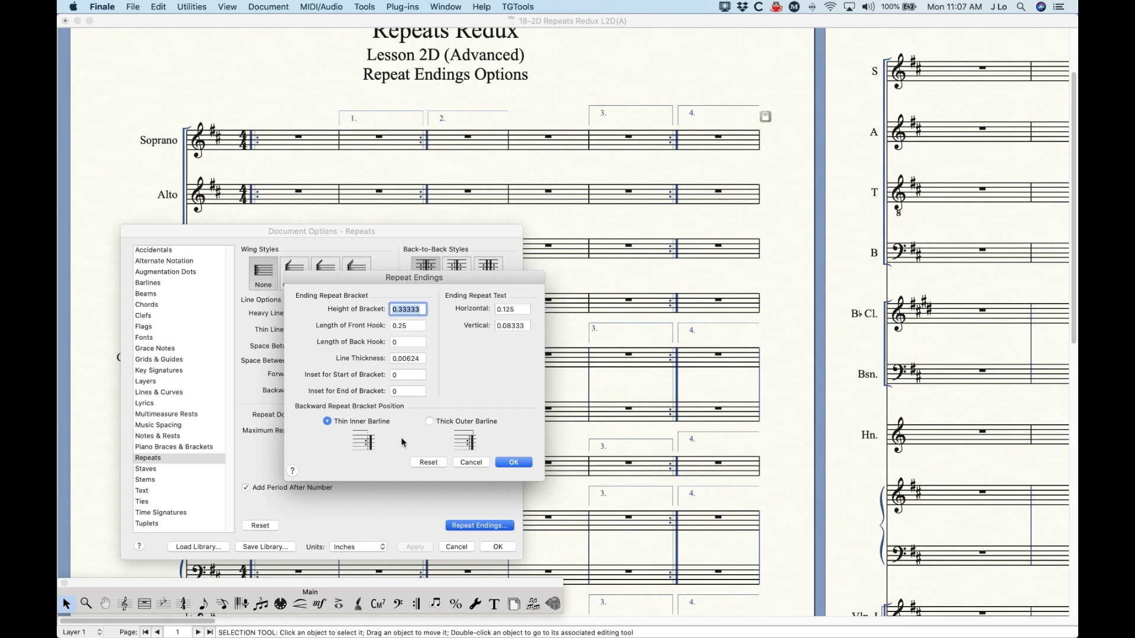
pyautogui.click(467, 423)
pyautogui.click(508, 462)
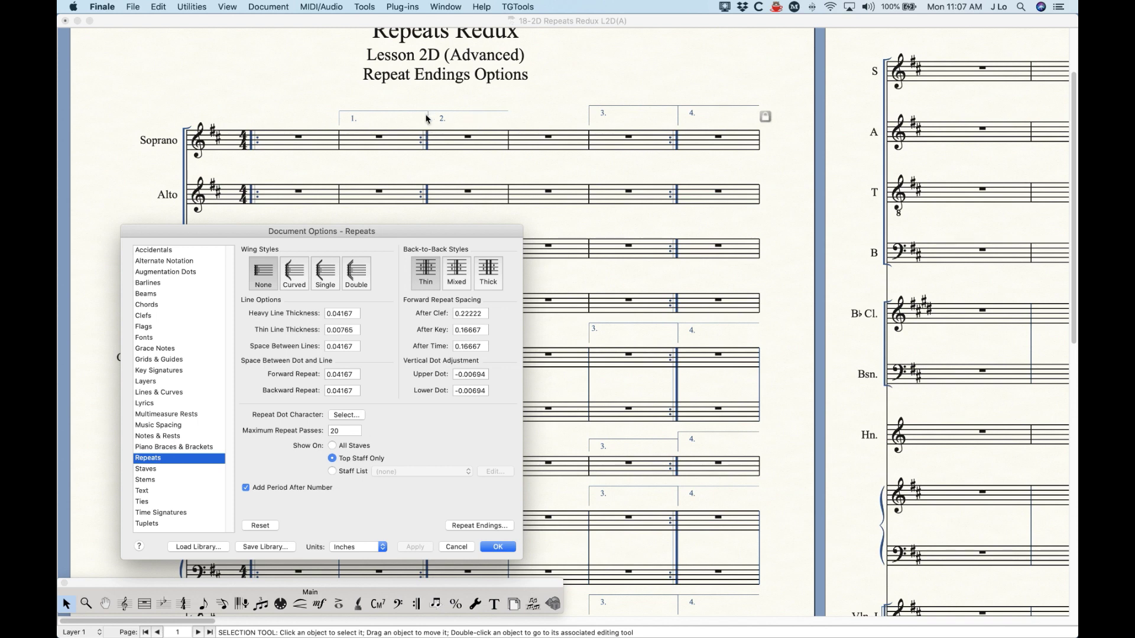
# Switch the backward repeat bracket position back to Thin Inner Barline in the Repeat Endings settings
pyautogui.click(465, 526)
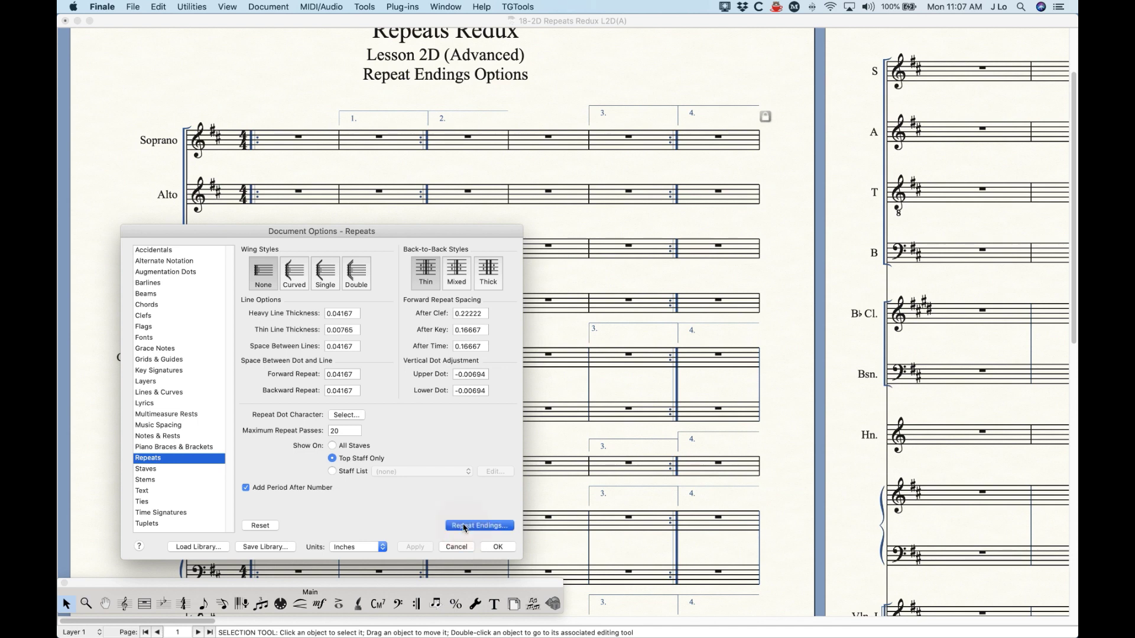
pyautogui.click(618, 123)
pyautogui.moveTo(618, 123); pyautogui.dragTo(486, 252)
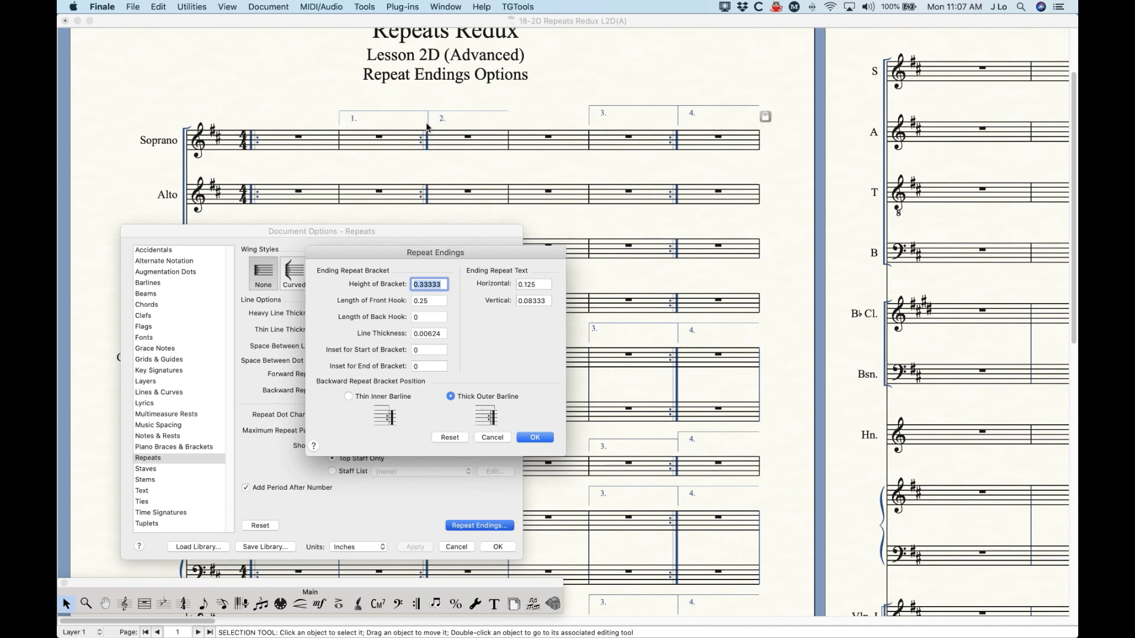
pyautogui.click(385, 396)
pyautogui.click(534, 438)
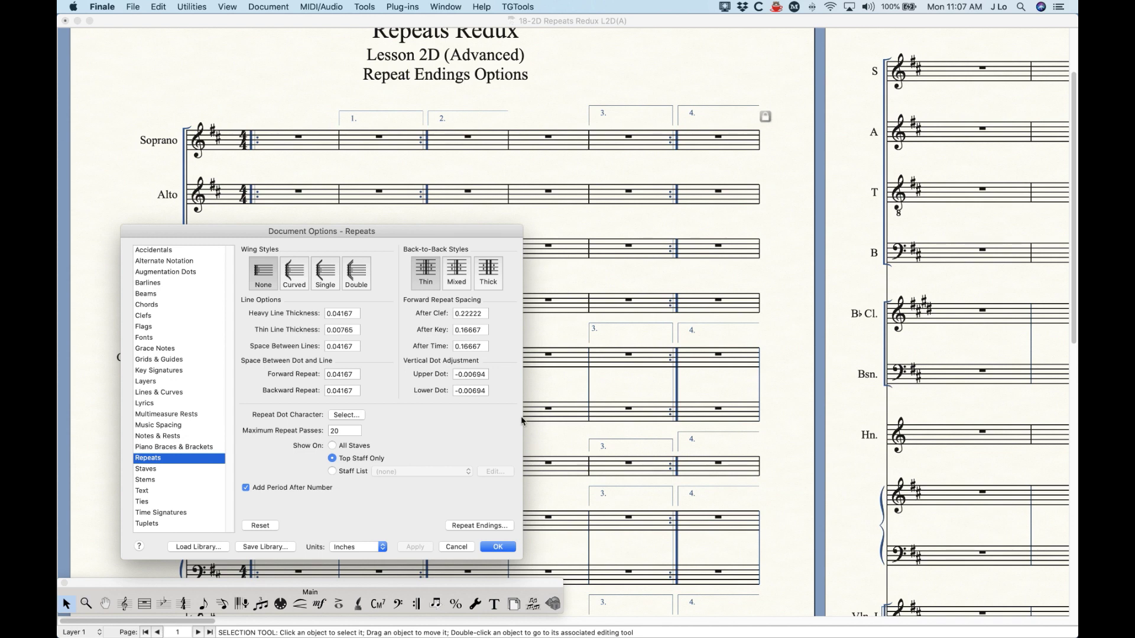
# Set the horizontal position of the ending repeat text to 0.08 inches and accept the document options
pyautogui.click(465, 525)
pyautogui.moveTo(602, 120); pyautogui.dragTo(376, 299)
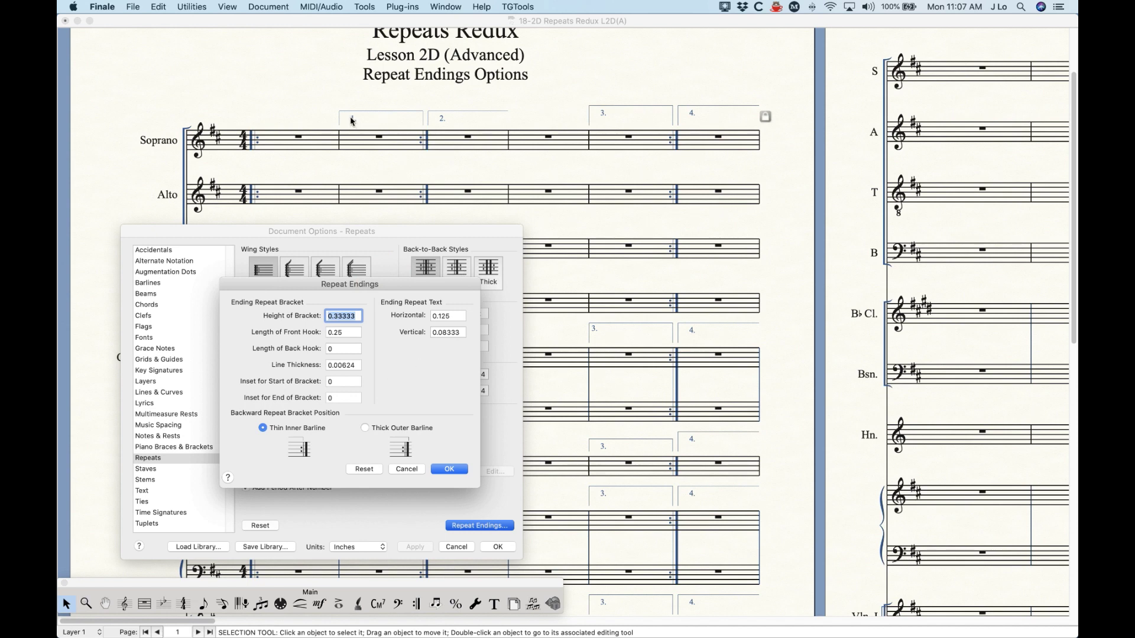
pyautogui.click(443, 321)
pyautogui.click(451, 317)
pyautogui.click(441, 317)
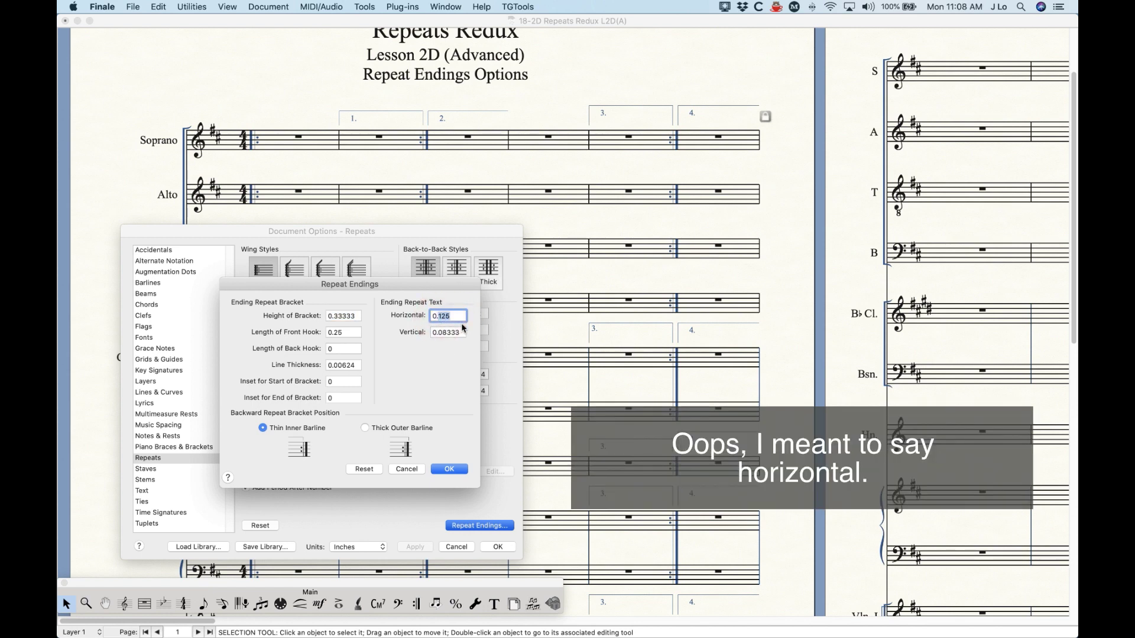
pyautogui.write('0.08')
pyautogui.click(449, 469)
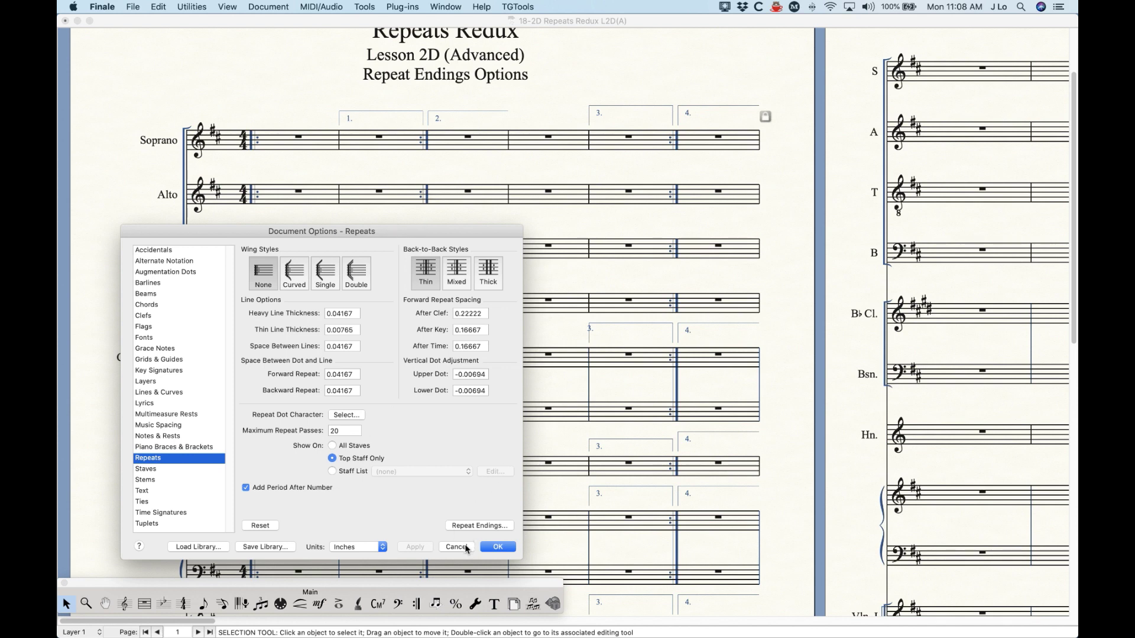
pyautogui.click(495, 548)
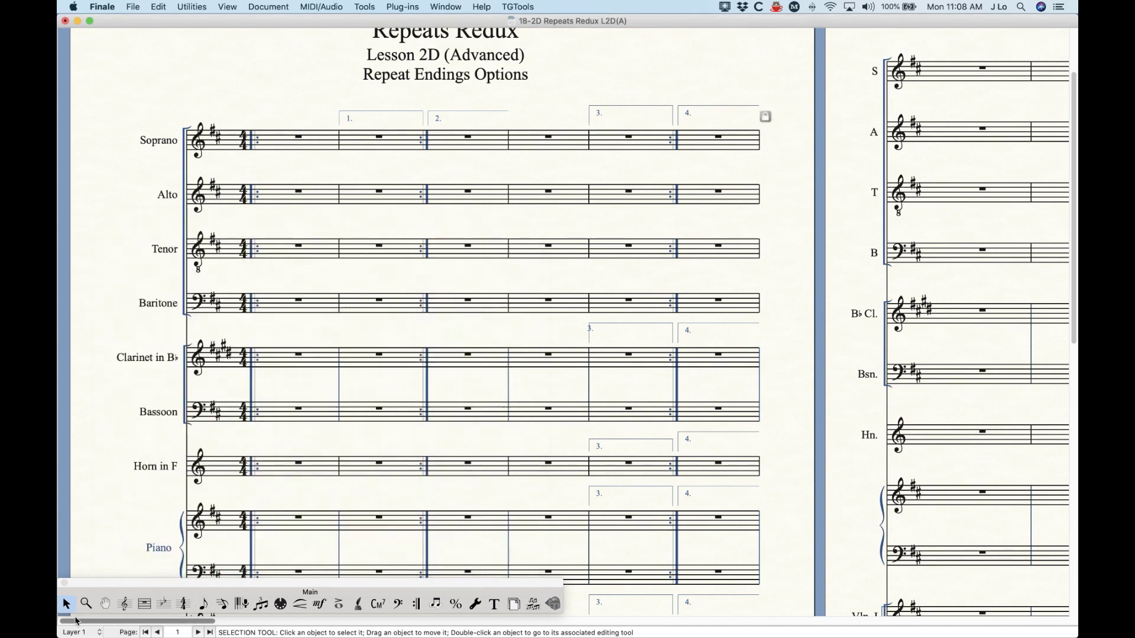
pyautogui.click(407, 218)
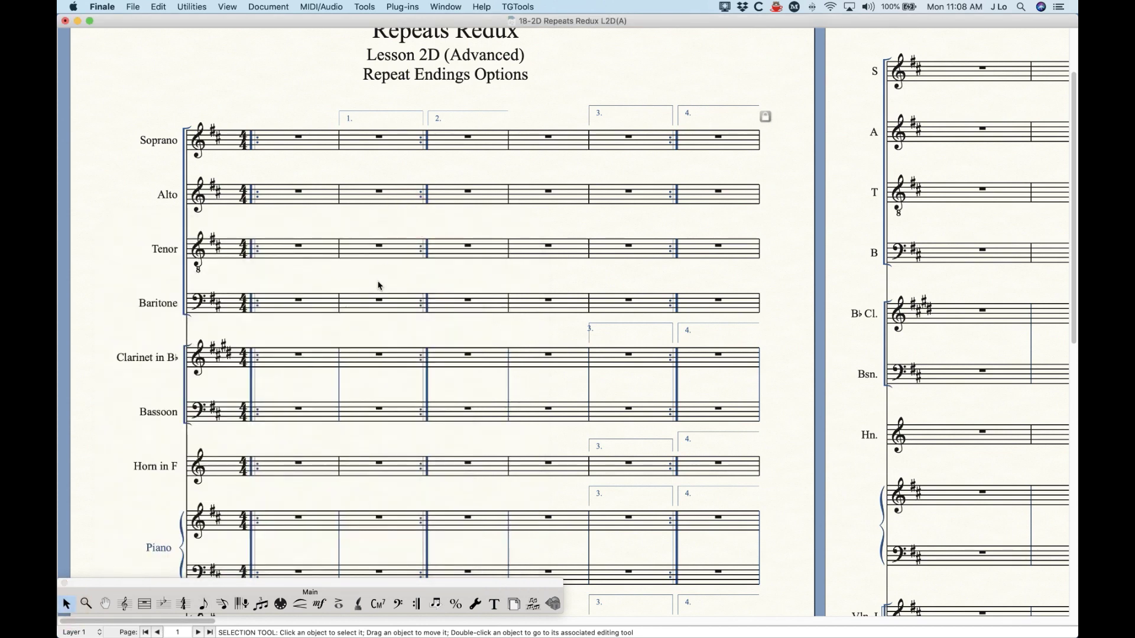
pyautogui.press('super+minus')
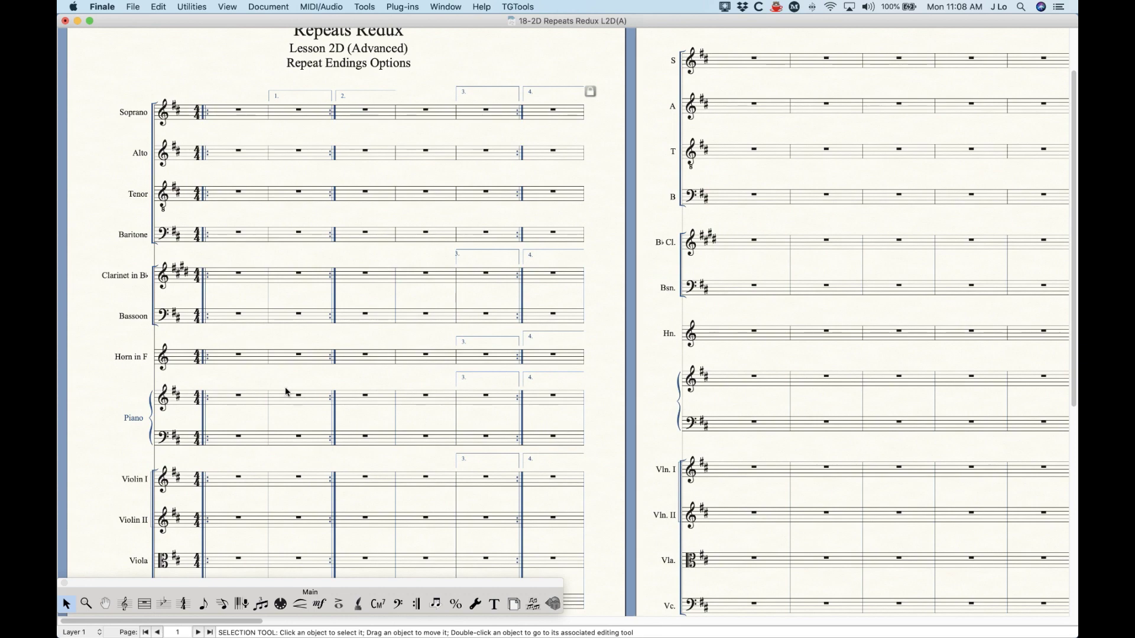
pyautogui.press('super+minus')
pyautogui.scroll(3, 268, 403)
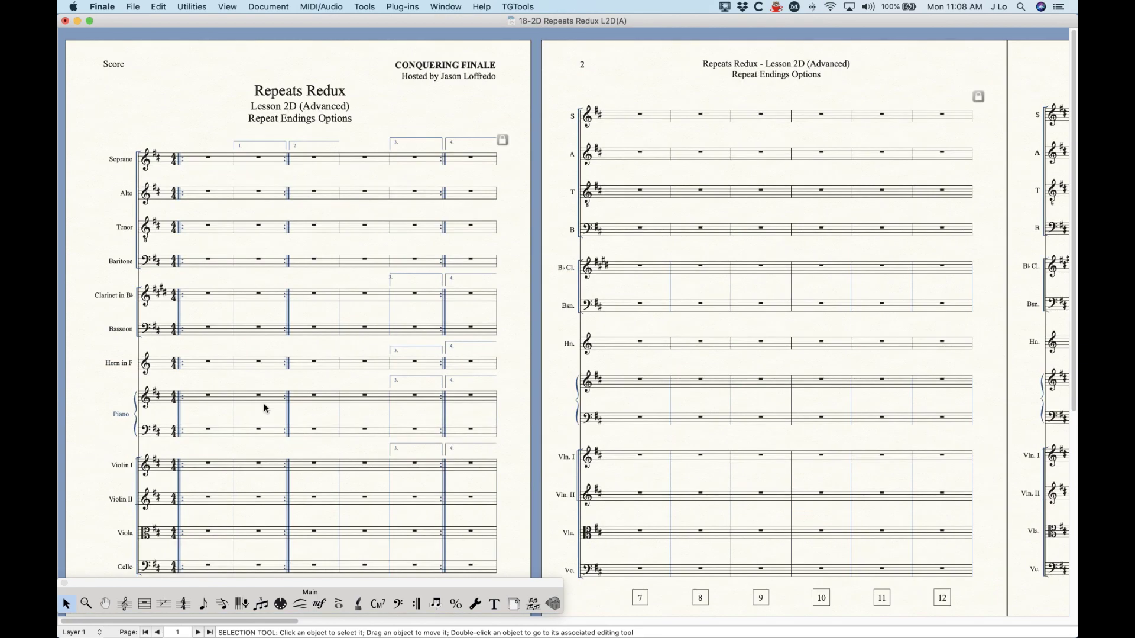